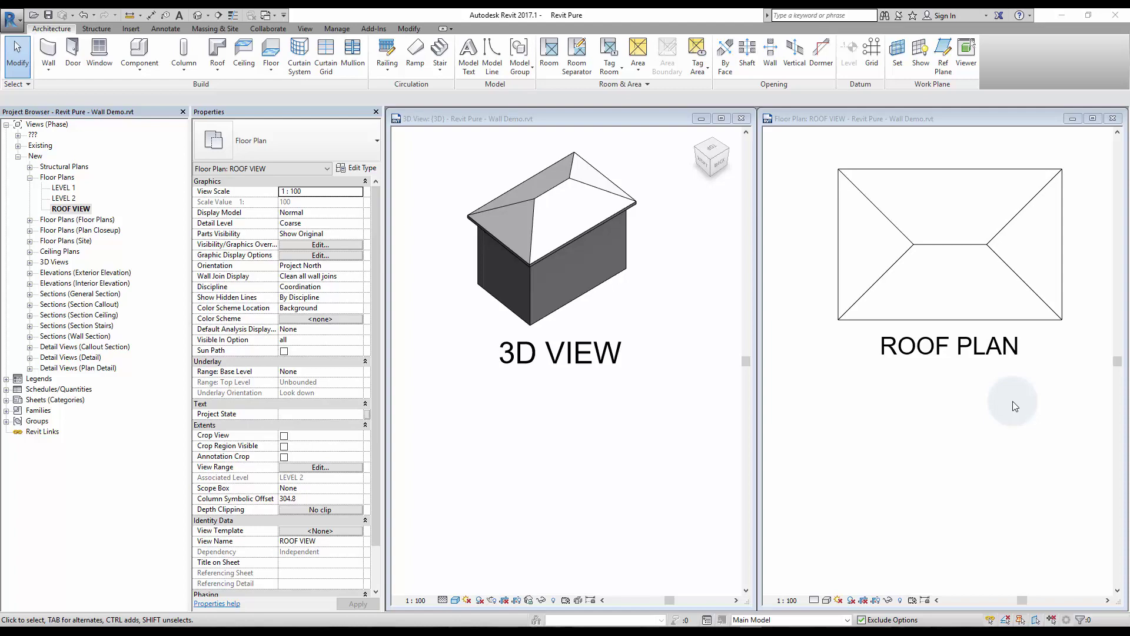
# - Edit the roof footprint so that none of its four boundary lines defines a slope, and finish the sketch
pyautogui.click(933, 246)
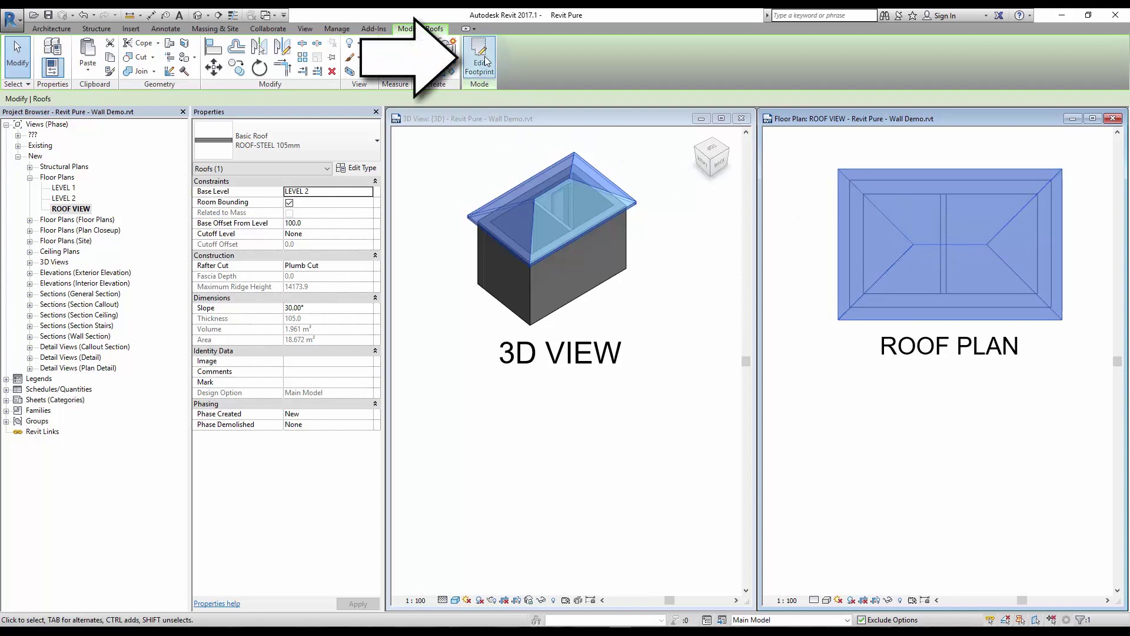
pyautogui.click(480, 59)
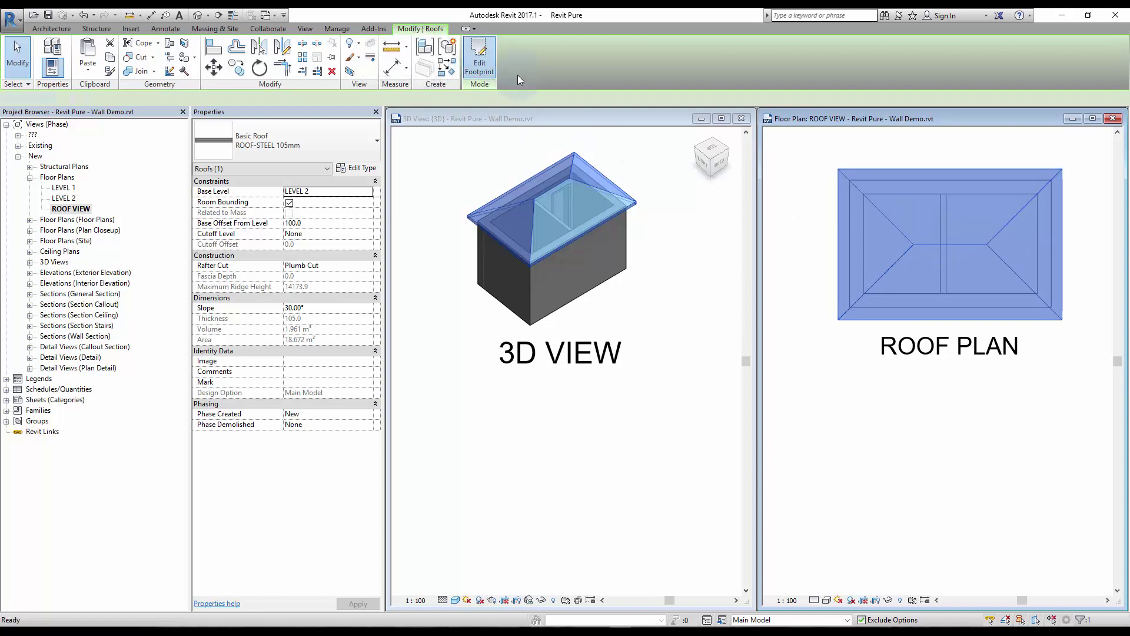
pyautogui.moveTo(814, 147); pyautogui.dragTo(1089, 362)
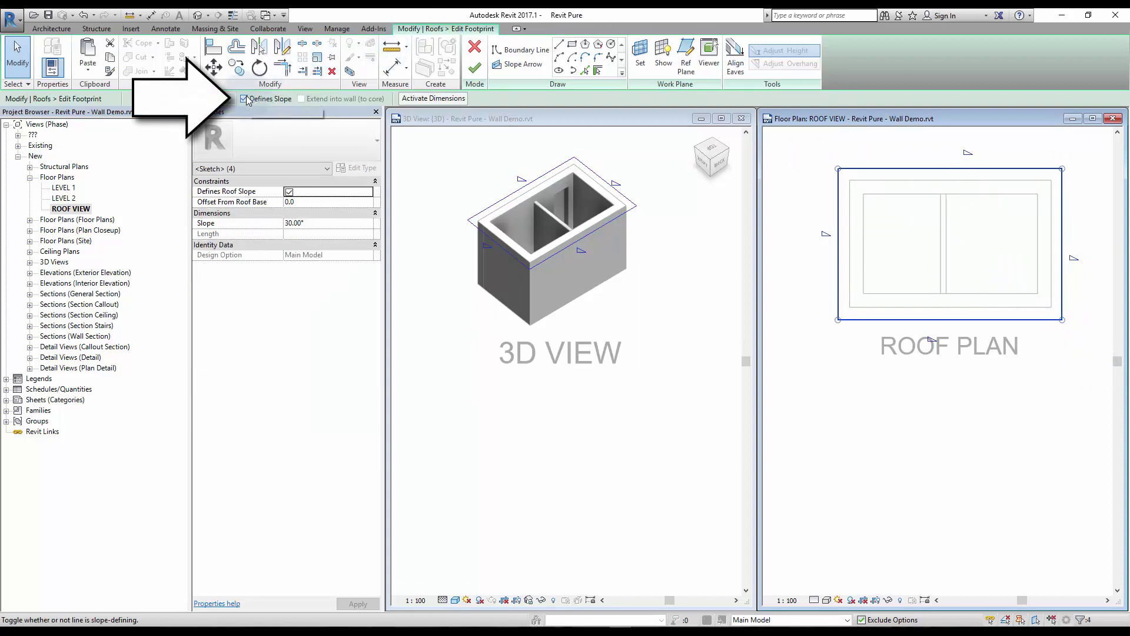
pyautogui.click(245, 99)
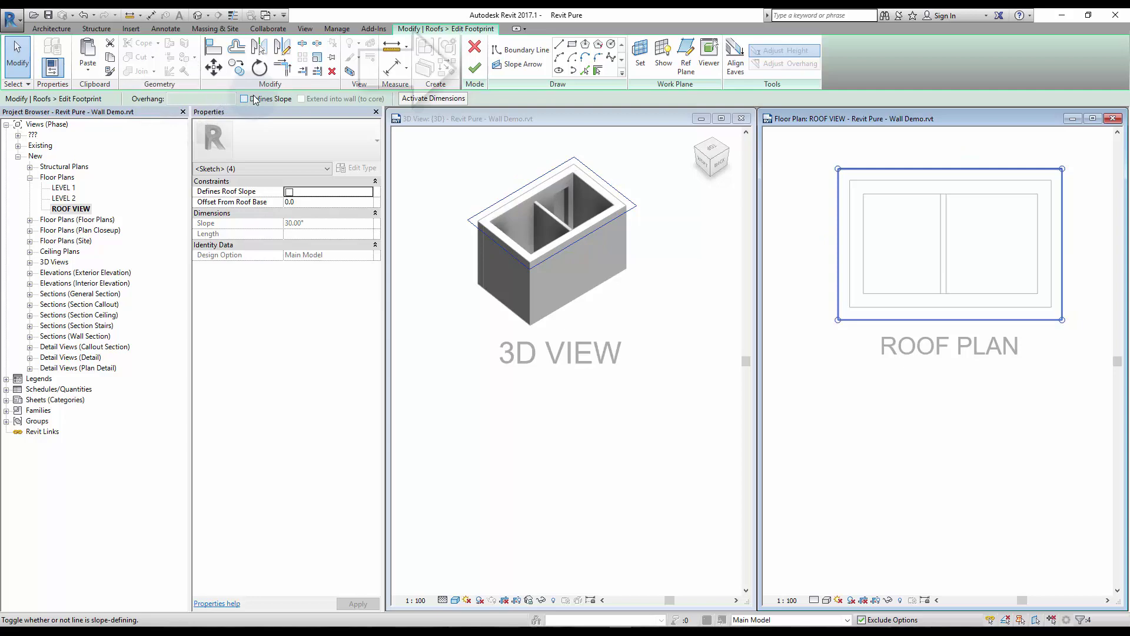
pyautogui.click(481, 73)
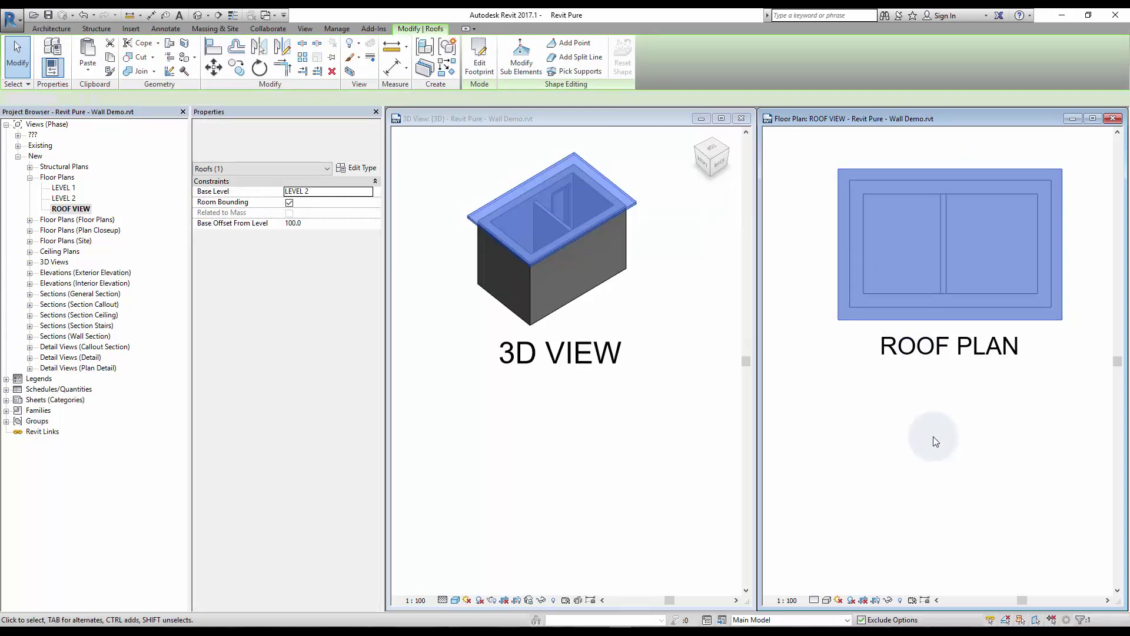
pyautogui.click(935, 441)
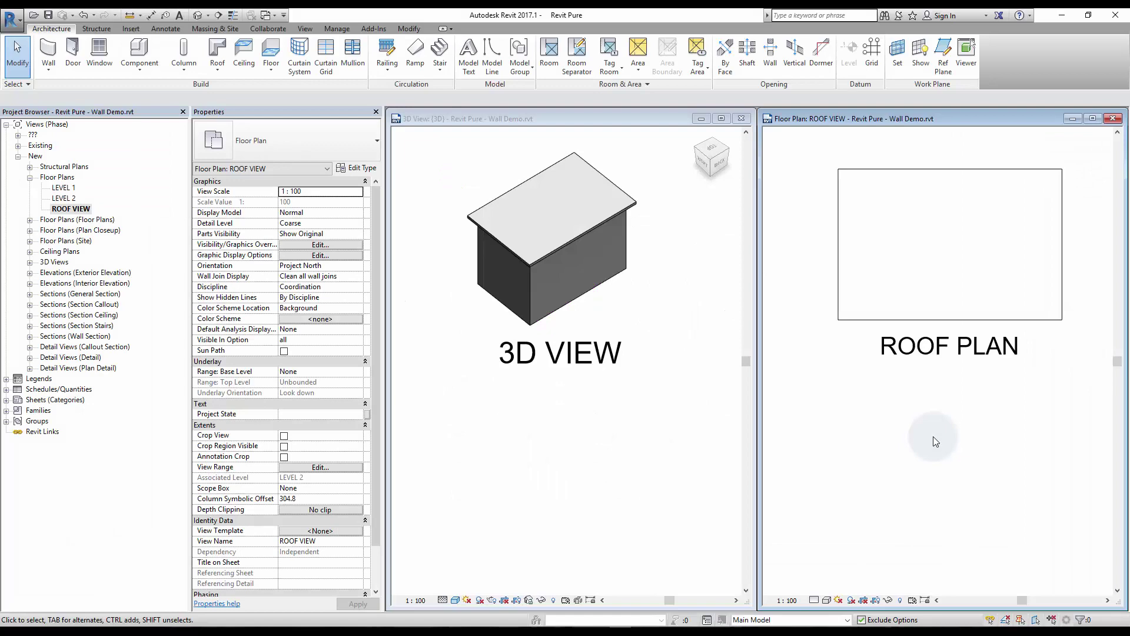
# - Edit the roof footprint so that all four boundary lines define a slope, and finish the sketch
pyautogui.click(1043, 319)
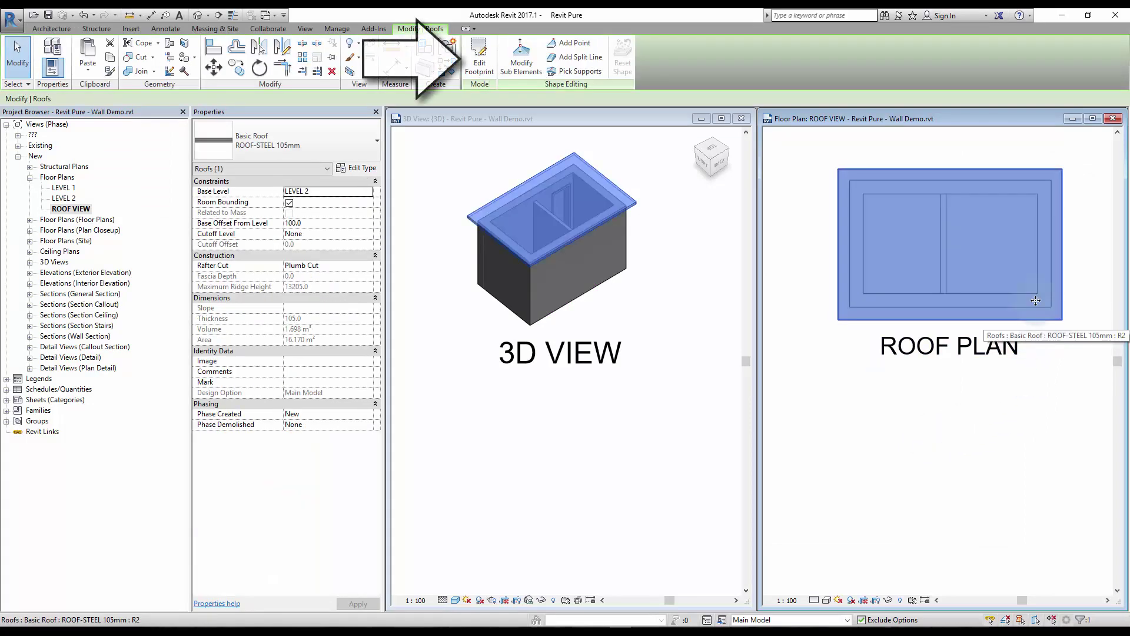
pyautogui.click(480, 59)
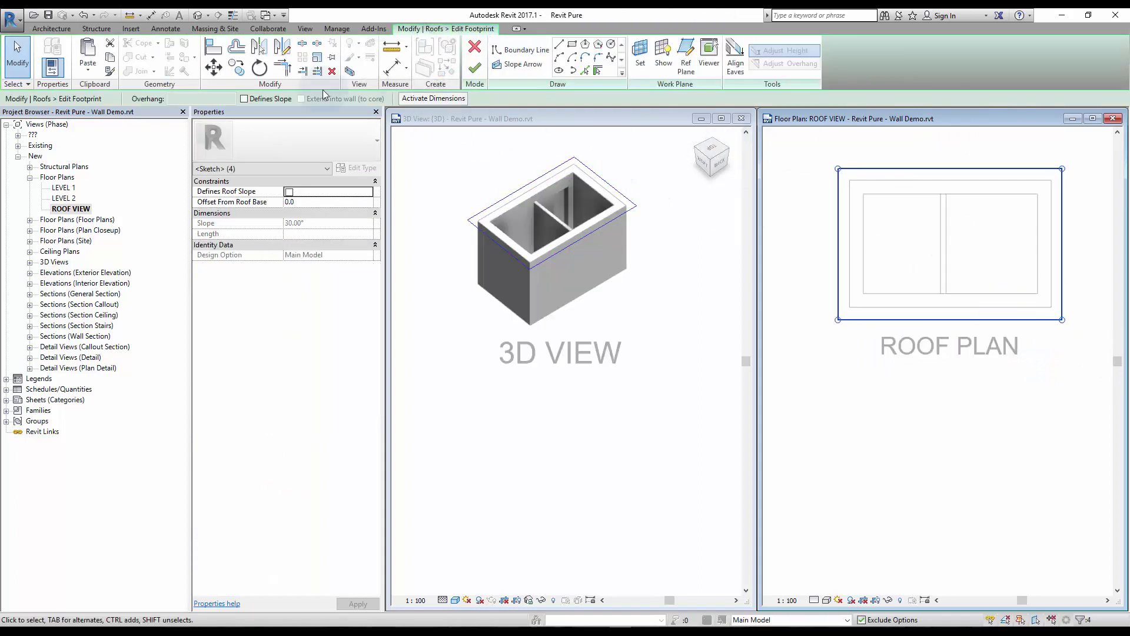
pyautogui.click(244, 99)
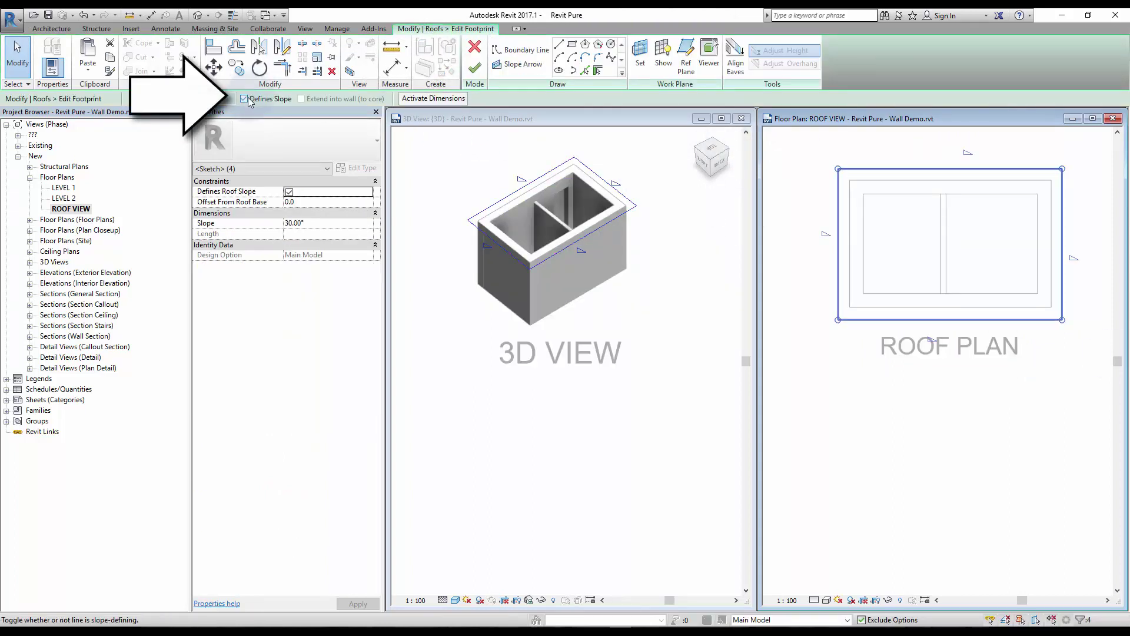
pyautogui.click(815, 366)
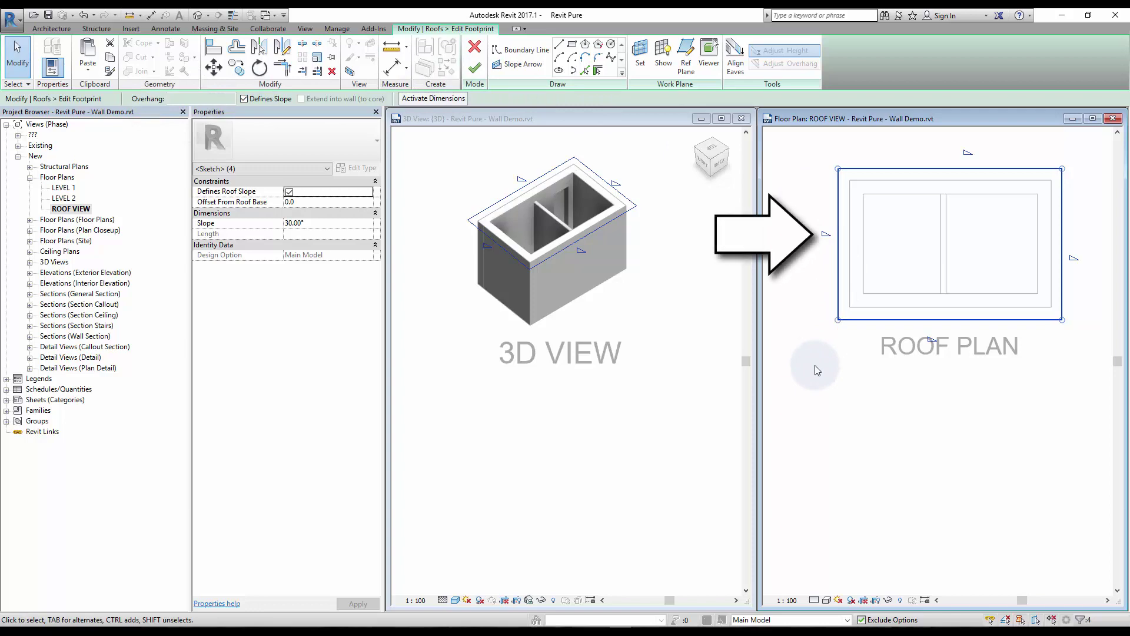
pyautogui.click(474, 69)
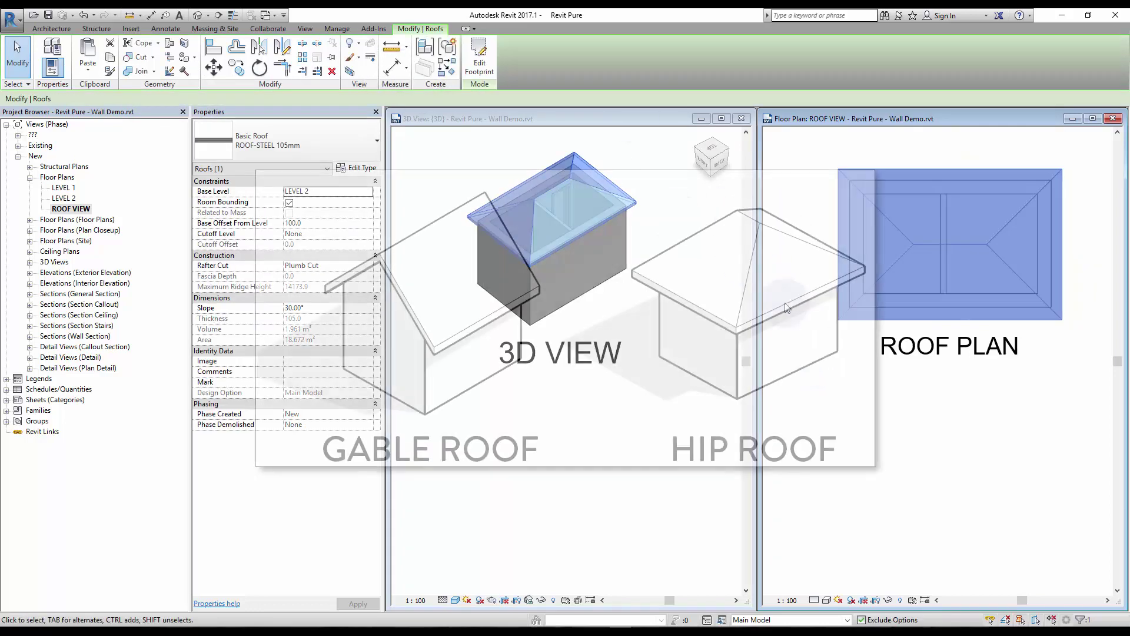
pyautogui.click(787, 307)
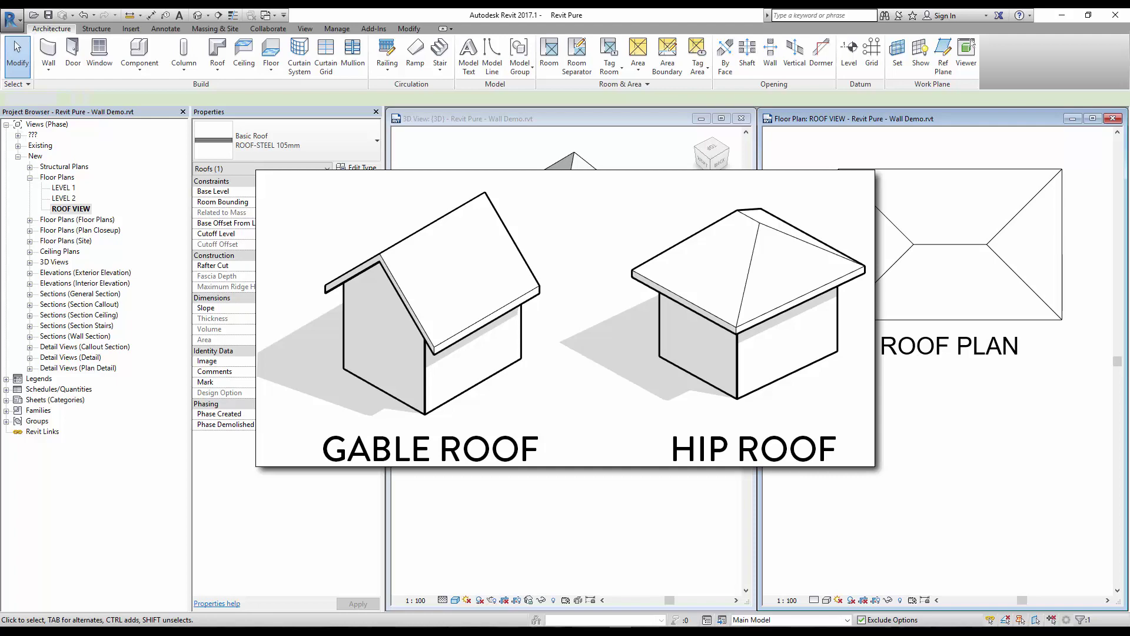
# - Turn the hip roof into a gable roof by removing the slope definition from the footprint's two short end lines
pyautogui.click(838, 282)
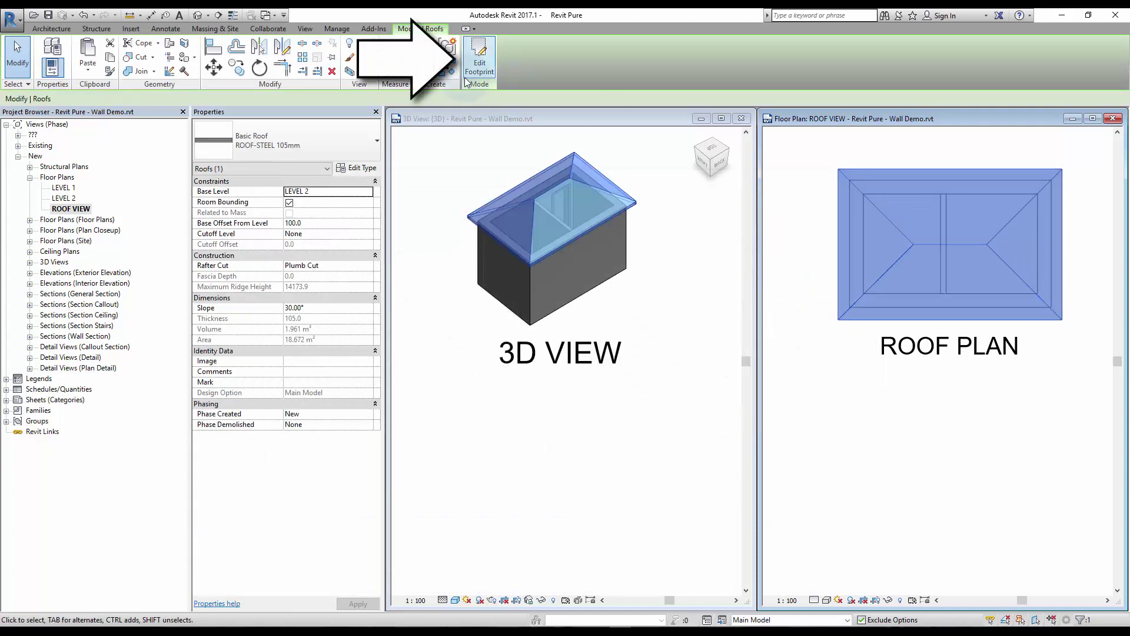
pyautogui.click(475, 62)
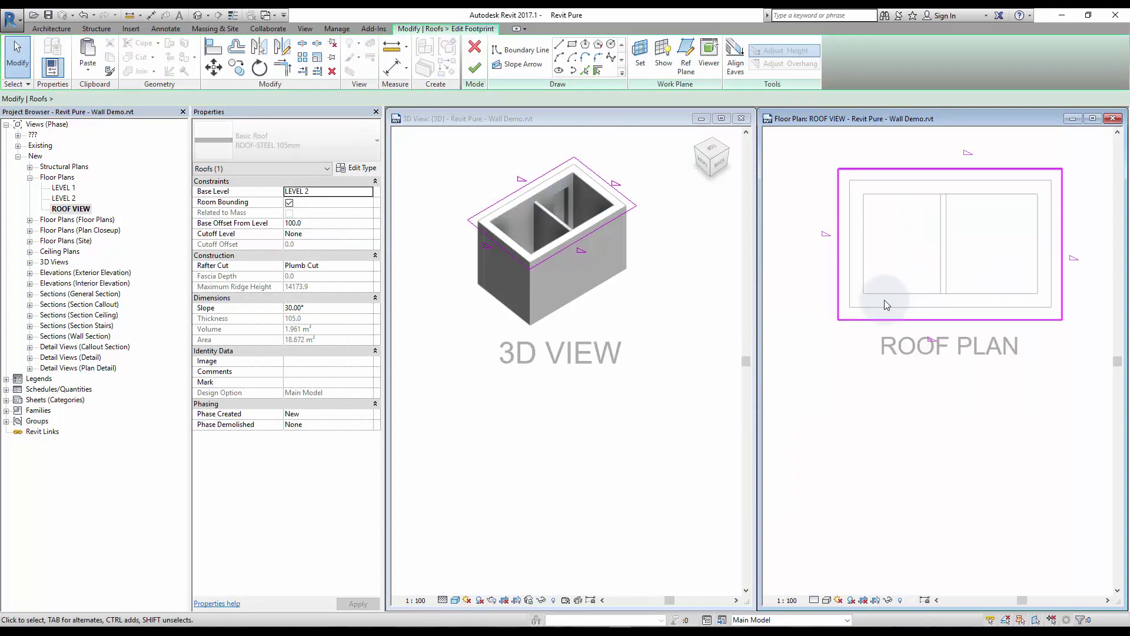
pyautogui.click(1062, 264)
pyautogui.keyDown('ctrl'); pyautogui.click(838, 271); pyautogui.keyUp('ctrl')
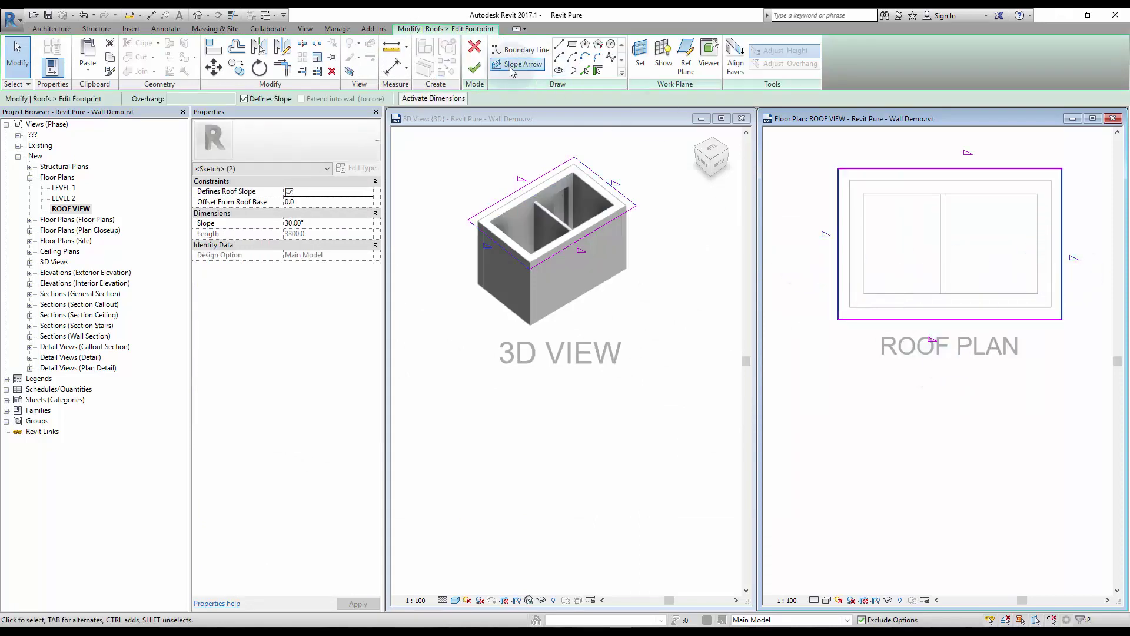
pyautogui.click(268, 100)
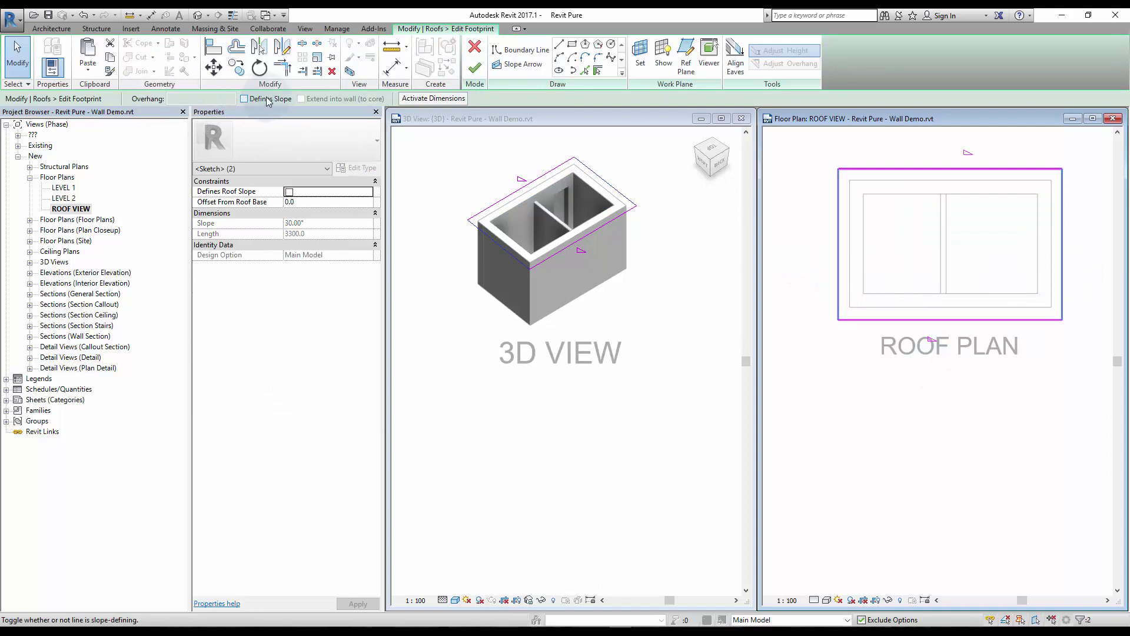
pyautogui.click(476, 68)
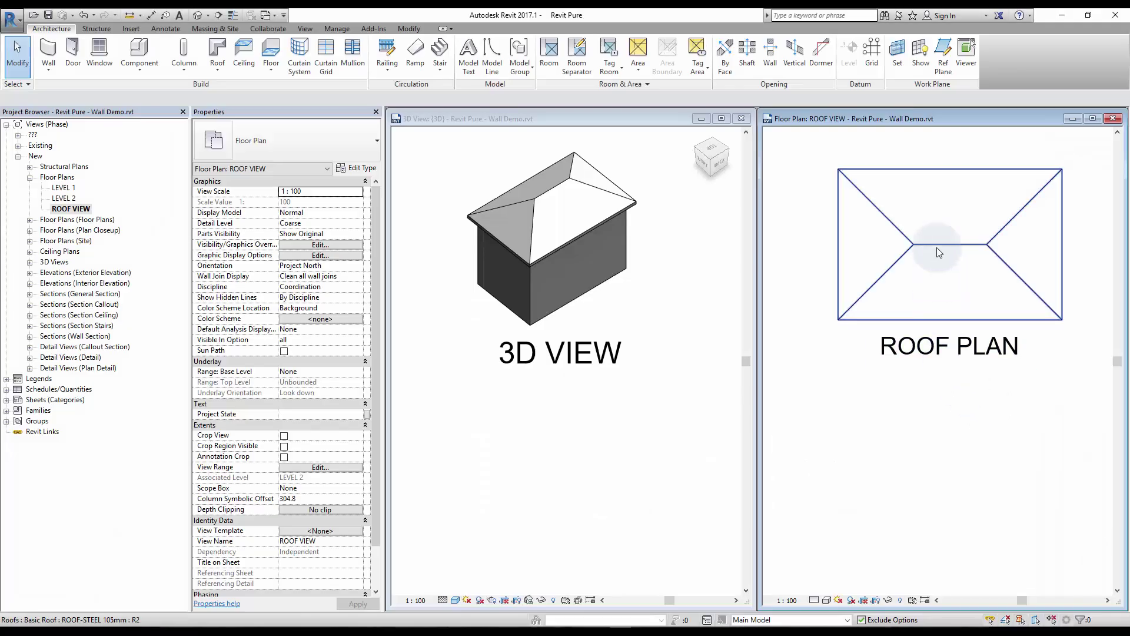
# - Set the slope of the whole hip roof to 45°
pyautogui.click(936, 248)
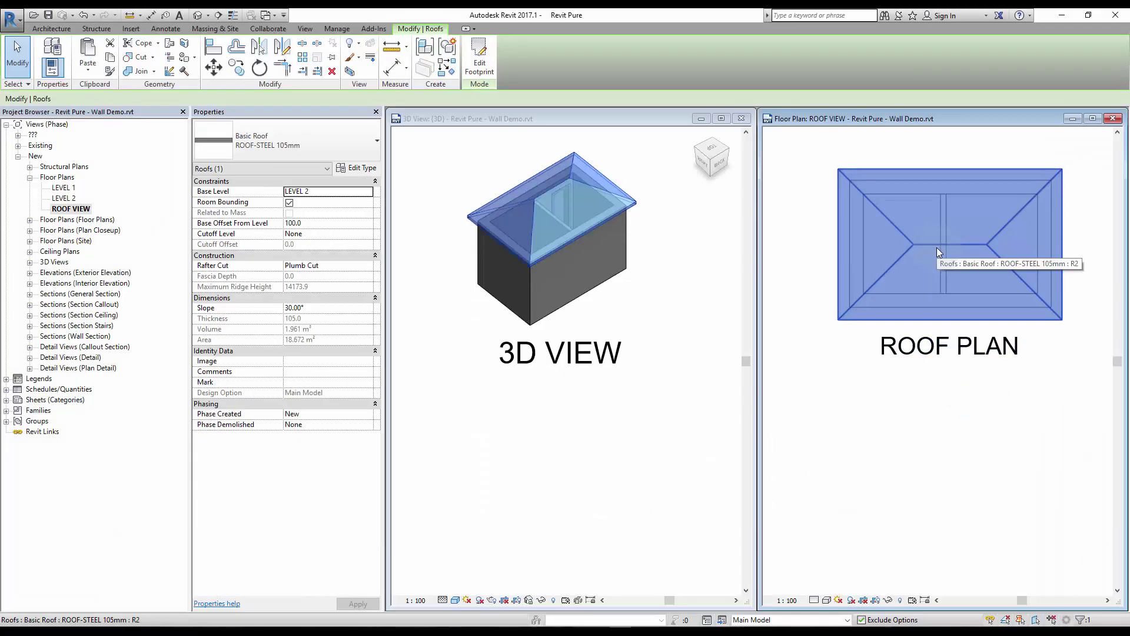
pyautogui.click(315, 307)
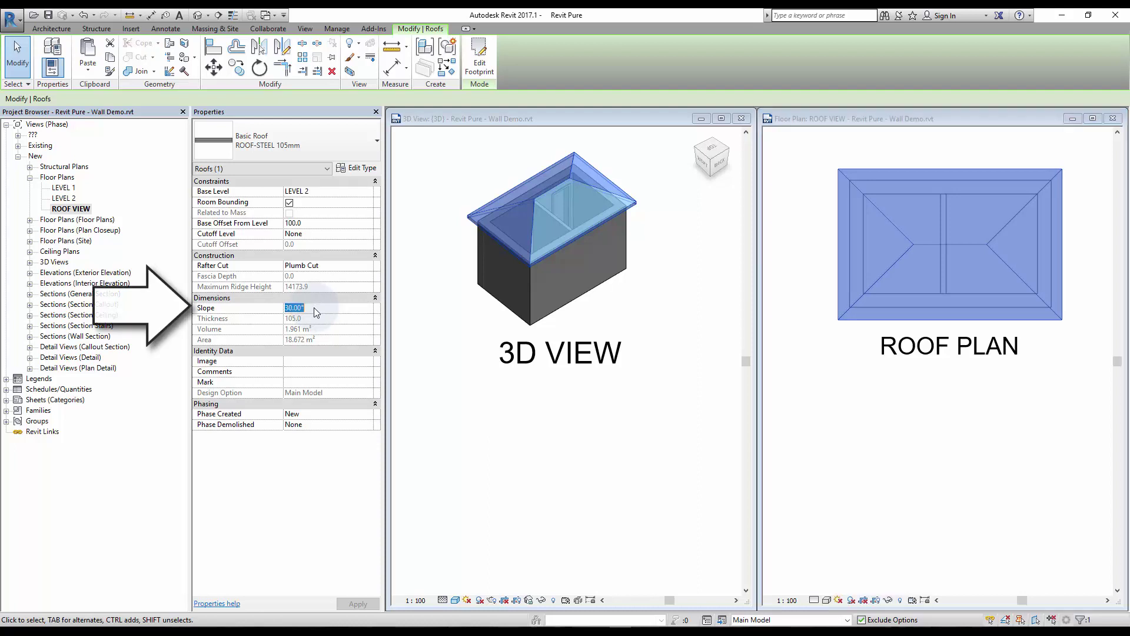
pyautogui.write('45')
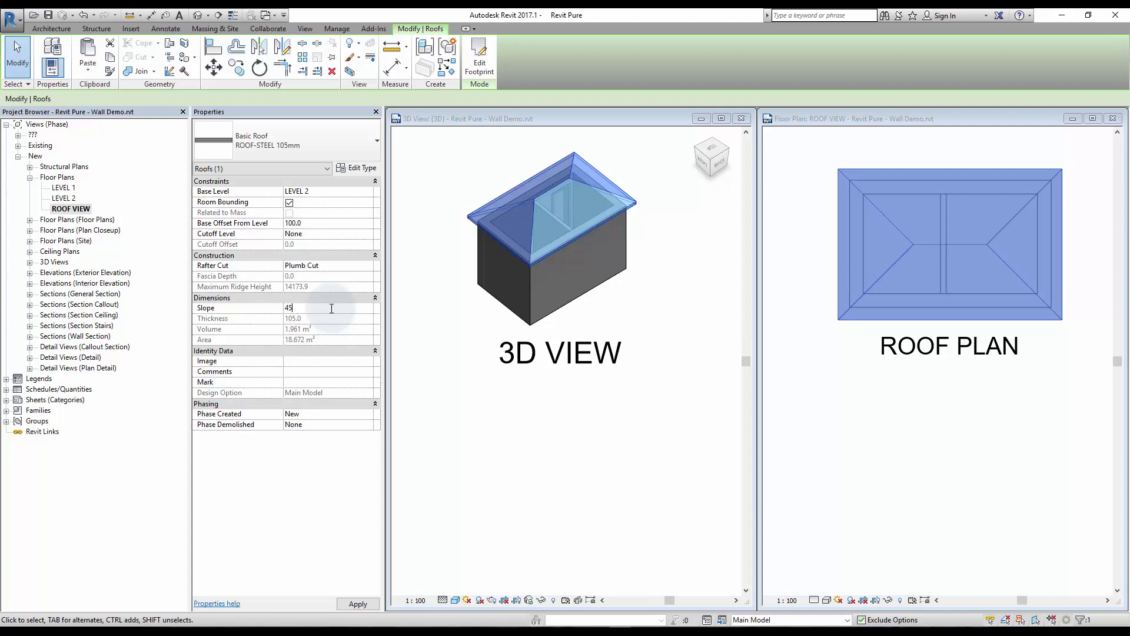
pyautogui.click(417, 331)
# - Adjust the roof's slope in the 3D view by moving the ridge with its height handle
pyautogui.click(511, 446)
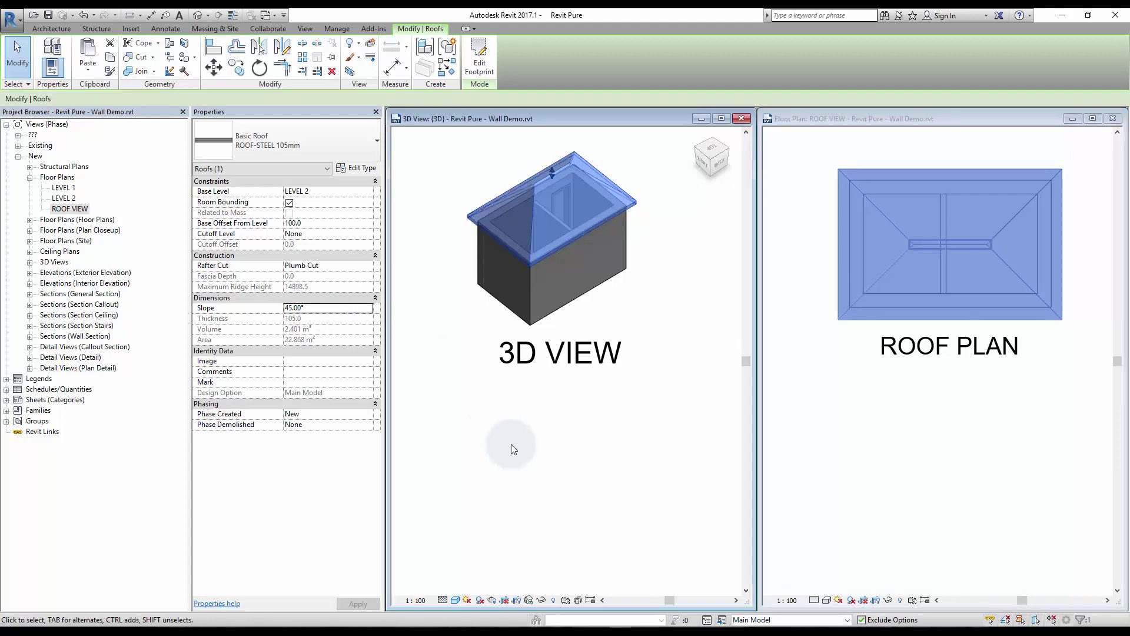
pyautogui.click(544, 175)
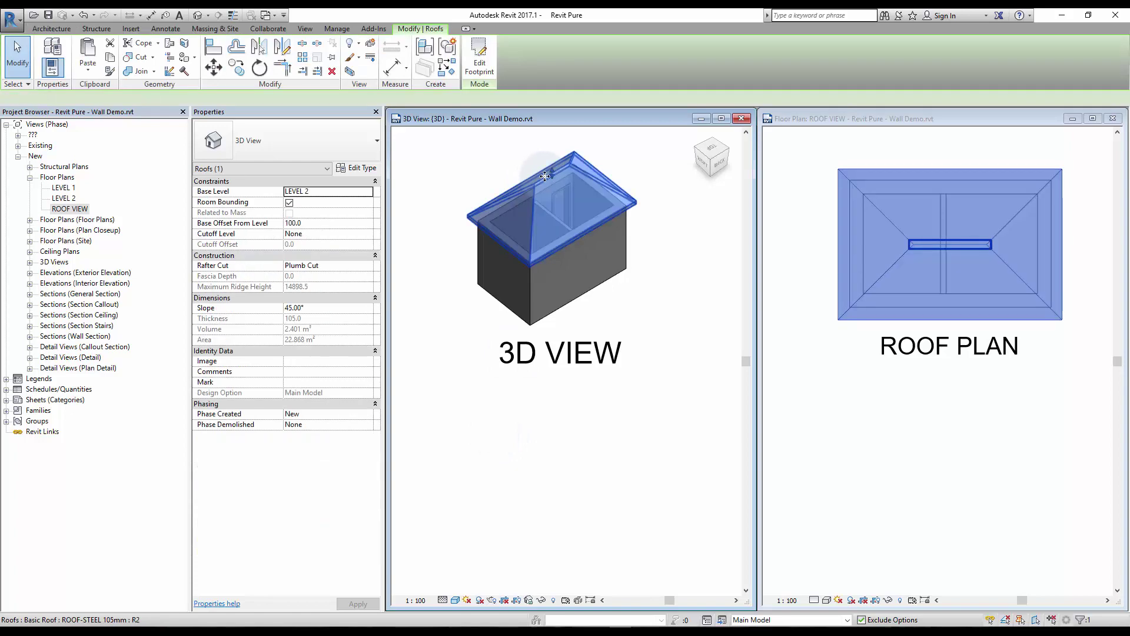
pyautogui.moveTo(550, 156); pyautogui.dragTo(551, 185)
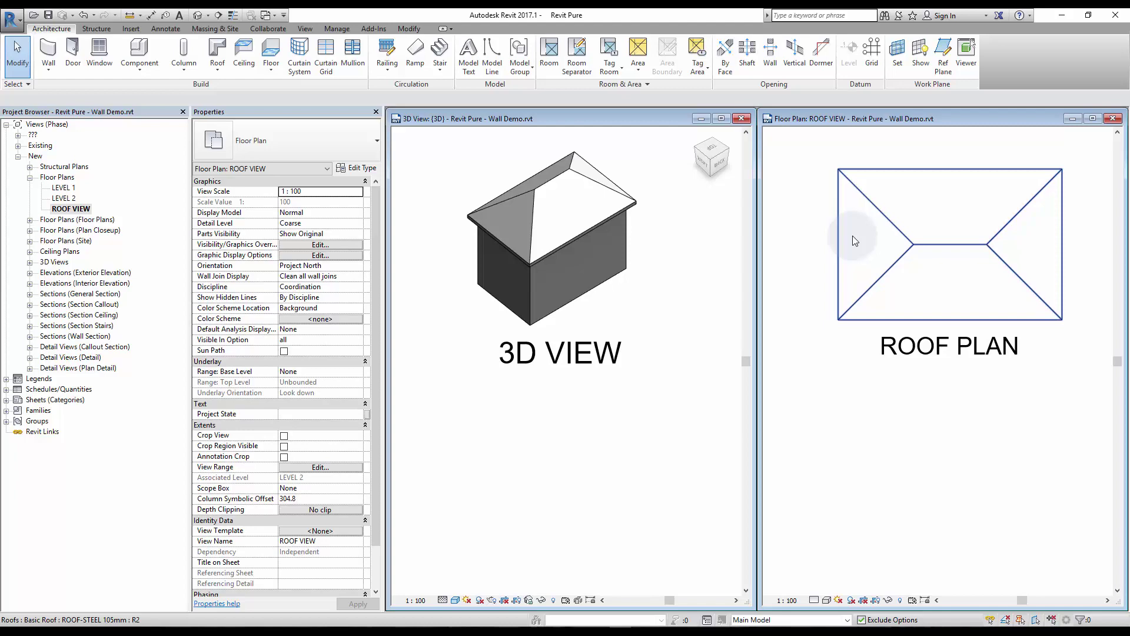
# - Edit the roof footprint and set the slope of the lower boundary line in the plan to 60°
pyautogui.click(885, 274)
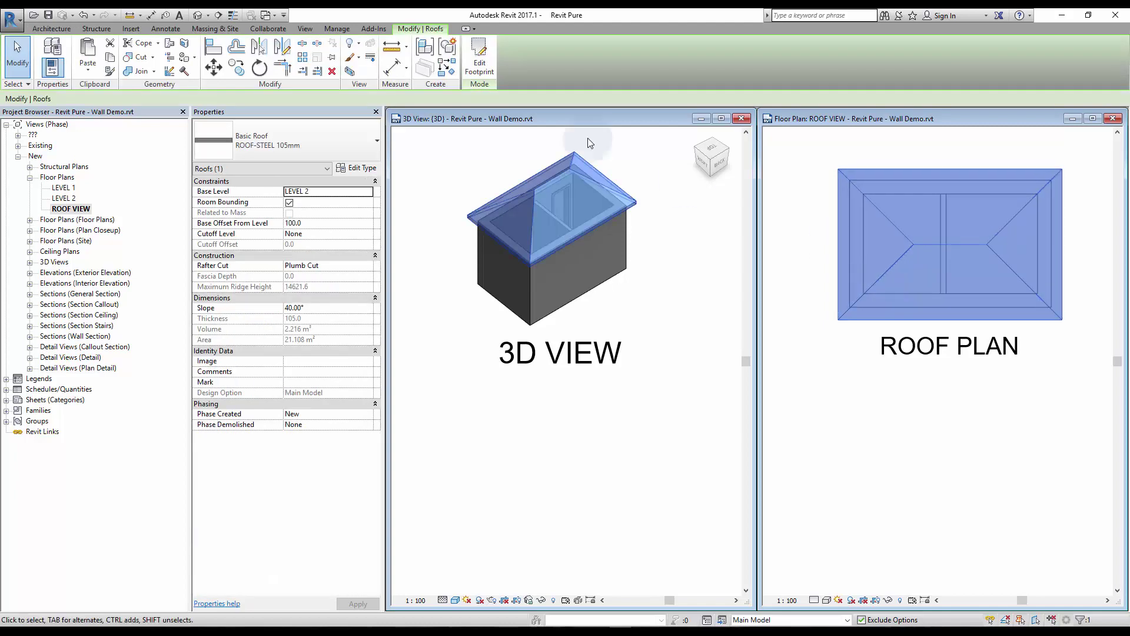
pyautogui.click(479, 62)
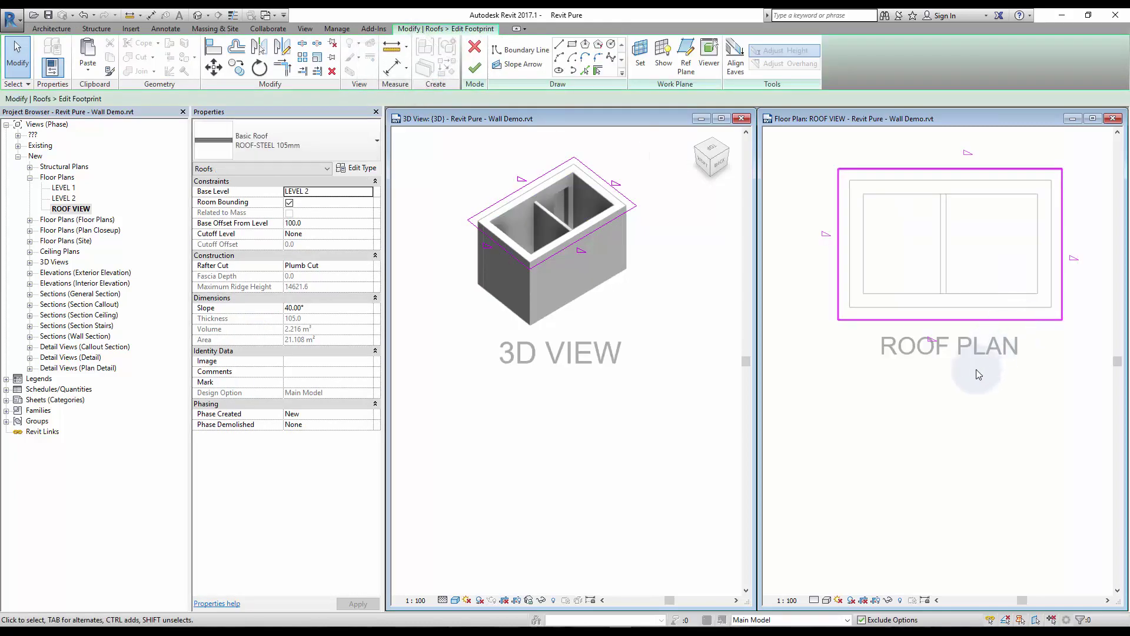
pyautogui.click(948, 320)
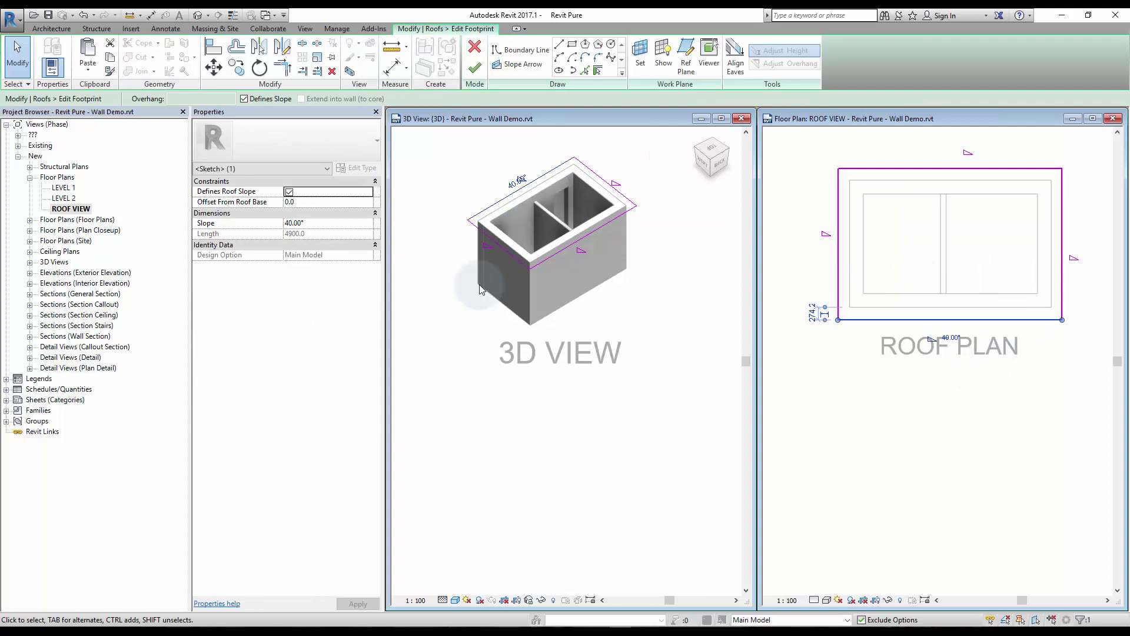
pyautogui.click(951, 338)
pyautogui.write('60')
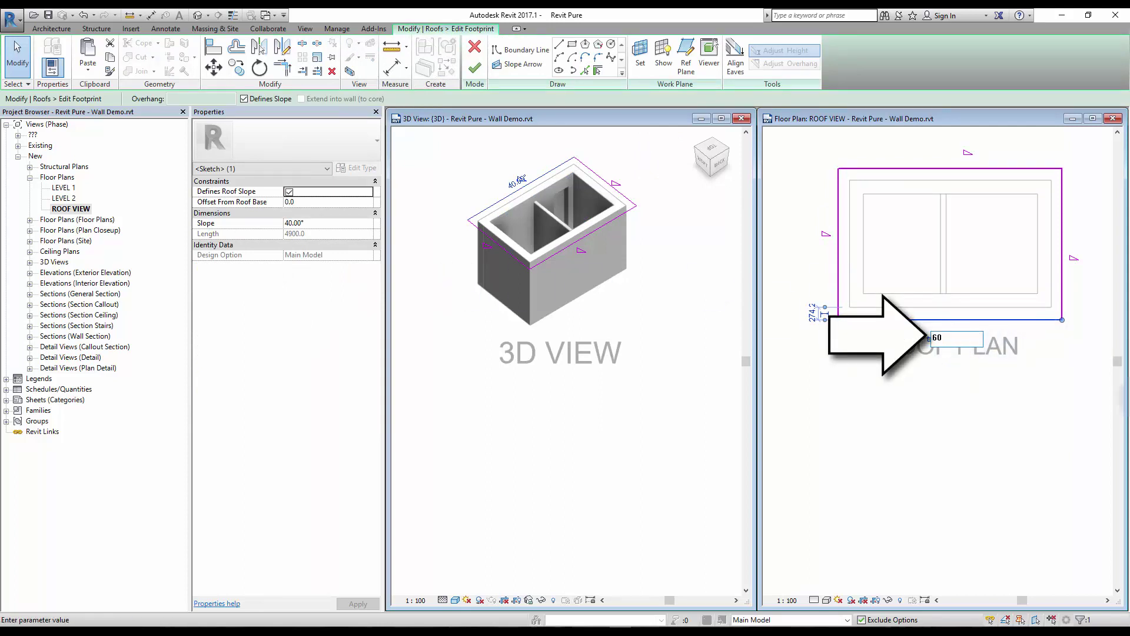
pyautogui.click(1094, 415)
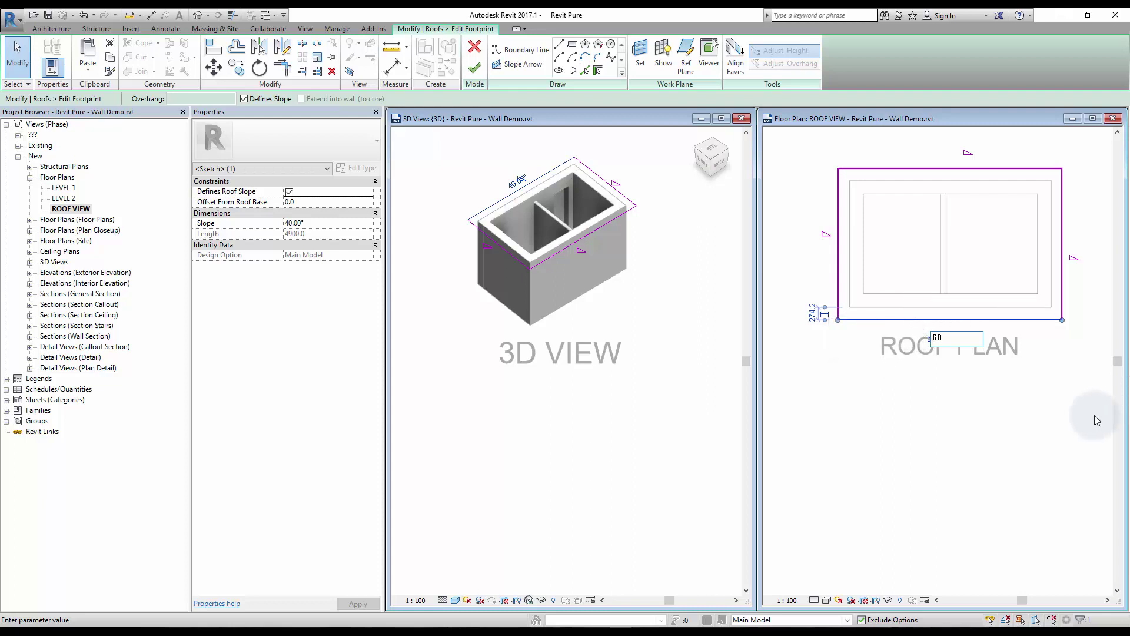
# - Set the slope of the upper boundary line of the roof footprint to 10°
pyautogui.click(975, 151)
pyautogui.click(989, 152)
pyautogui.write('10')
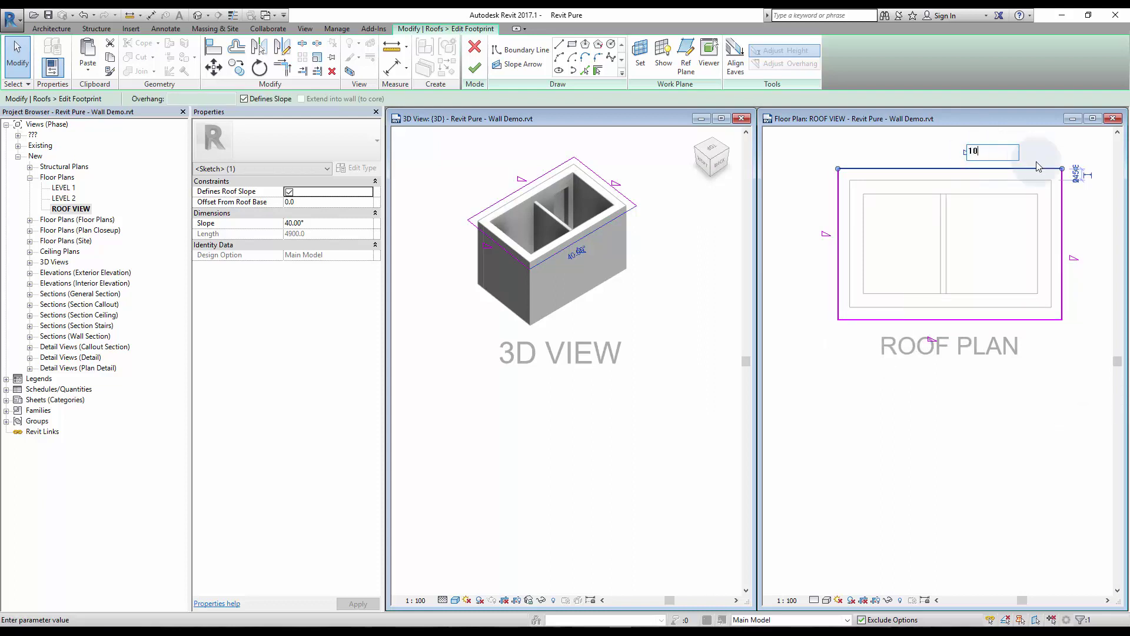
pyautogui.click(1009, 210)
# - Set the slope of the right-hand boundary line of the roof footprint to 20° and finish the sketch
pyautogui.click(1033, 219)
pyautogui.click(1090, 257)
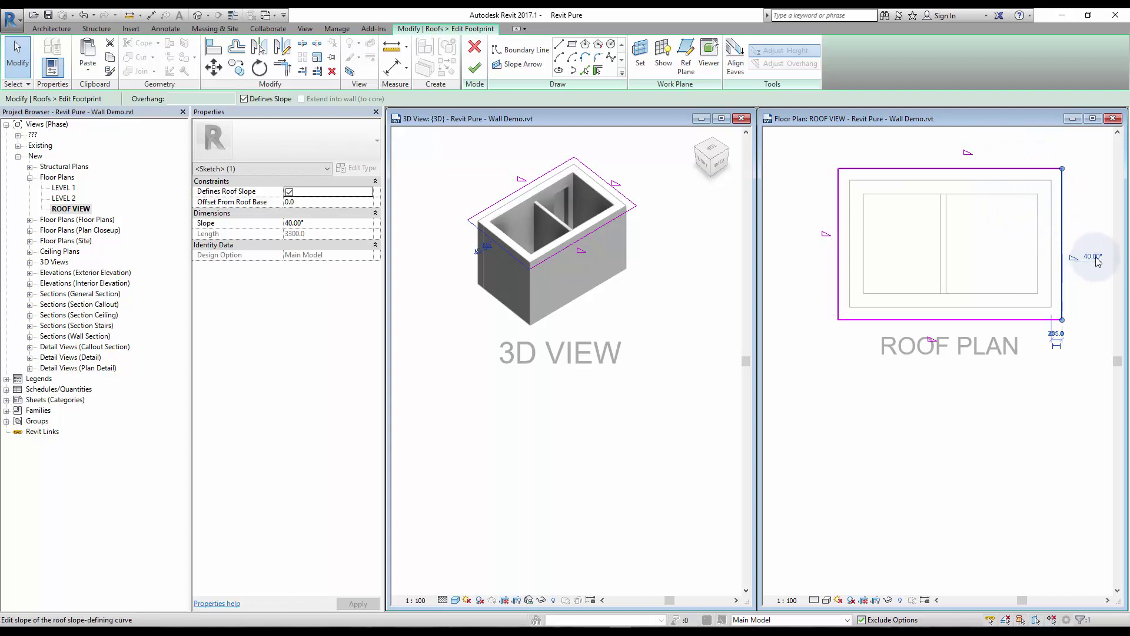
pyautogui.write('20')
pyautogui.click(991, 229)
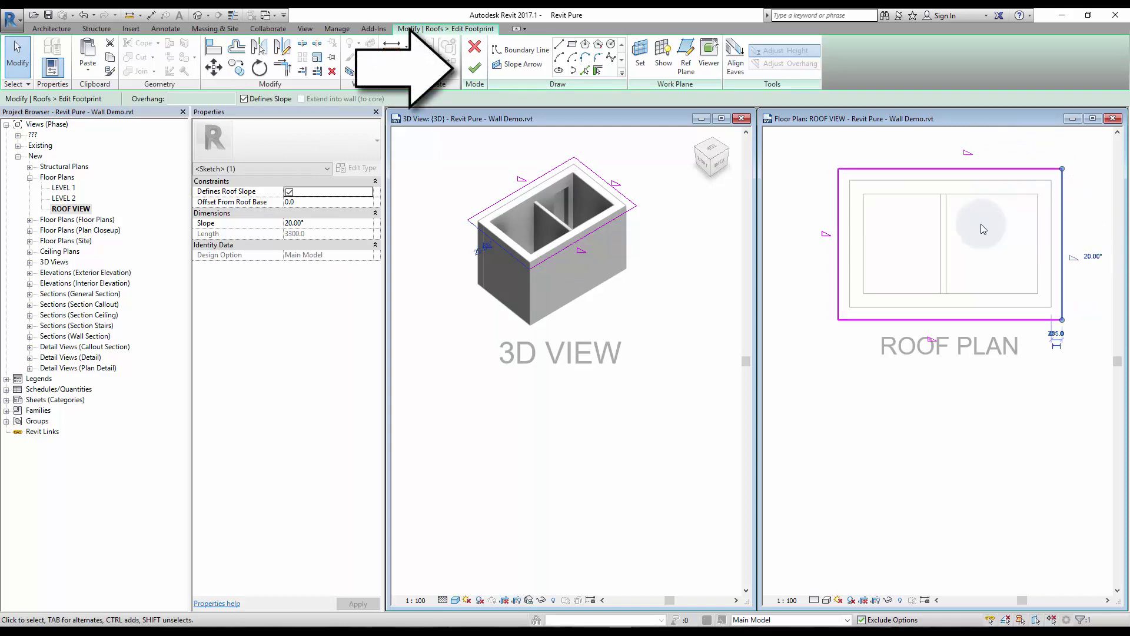
pyautogui.click(481, 69)
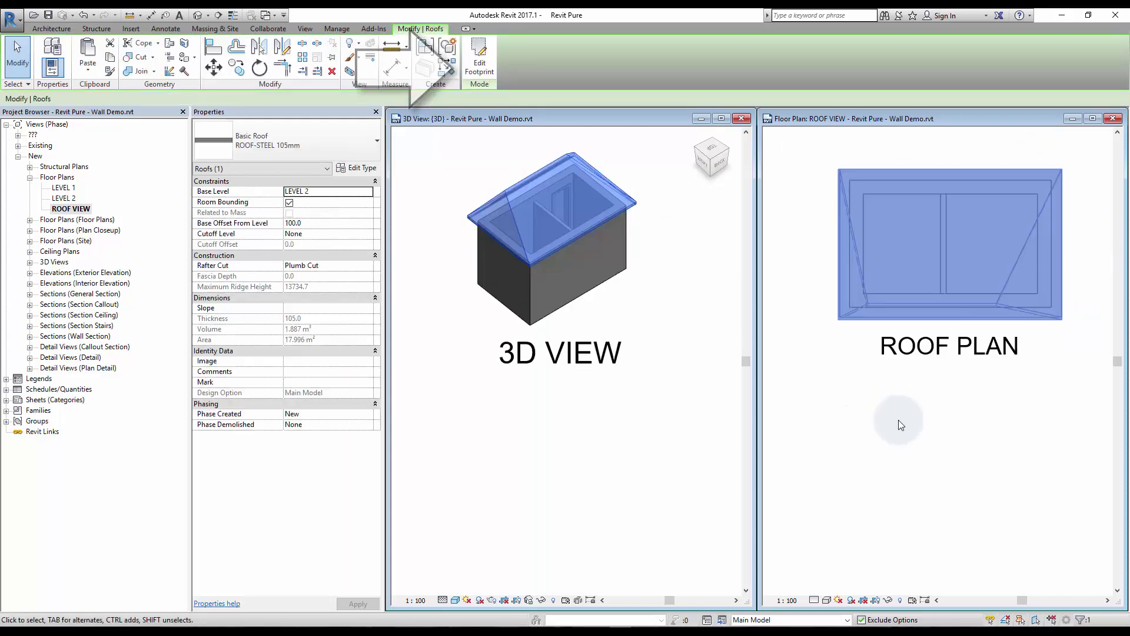
pyautogui.click(896, 440)
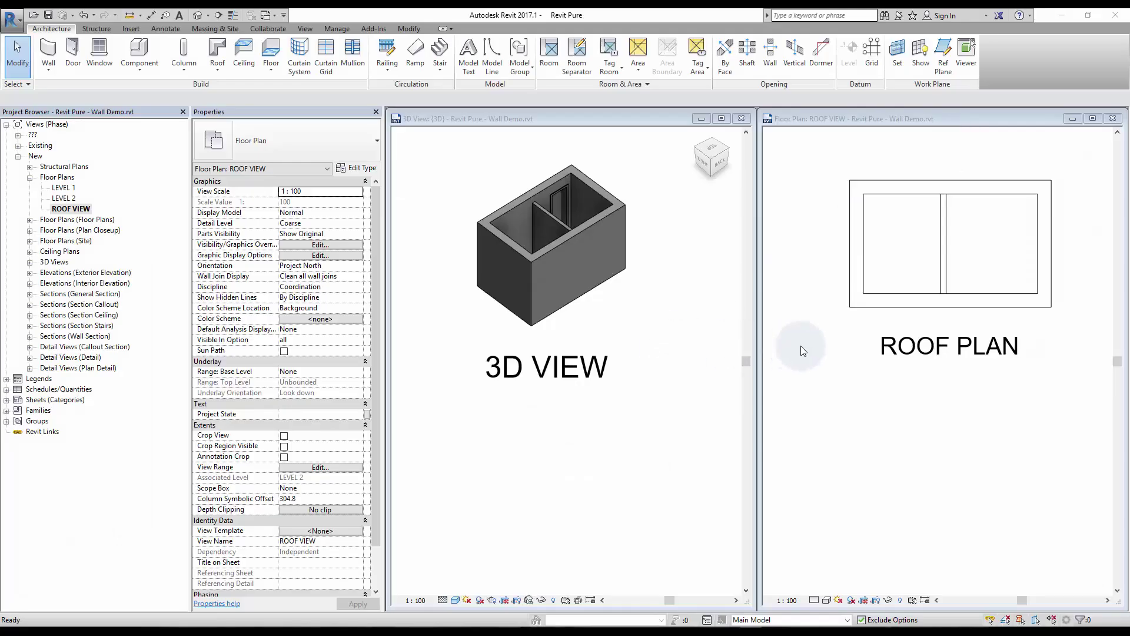
# - Start a footprint roof in the roof plan and create slope-defining boundary lines by picking the four exterior walls
pyautogui.click(800, 345)
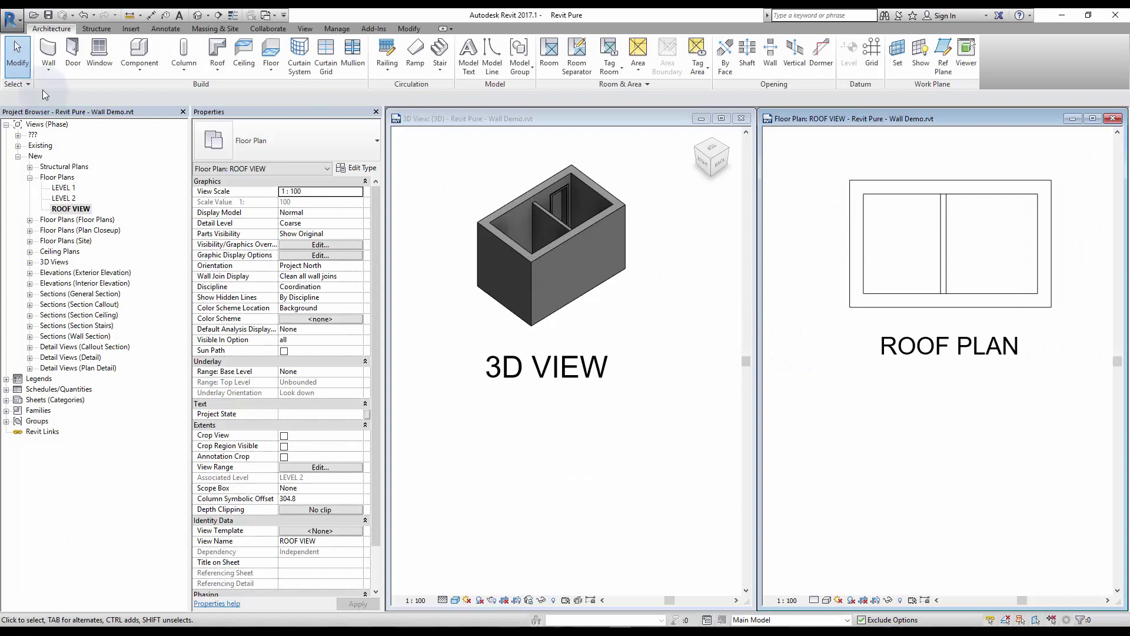
pyautogui.click(217, 49)
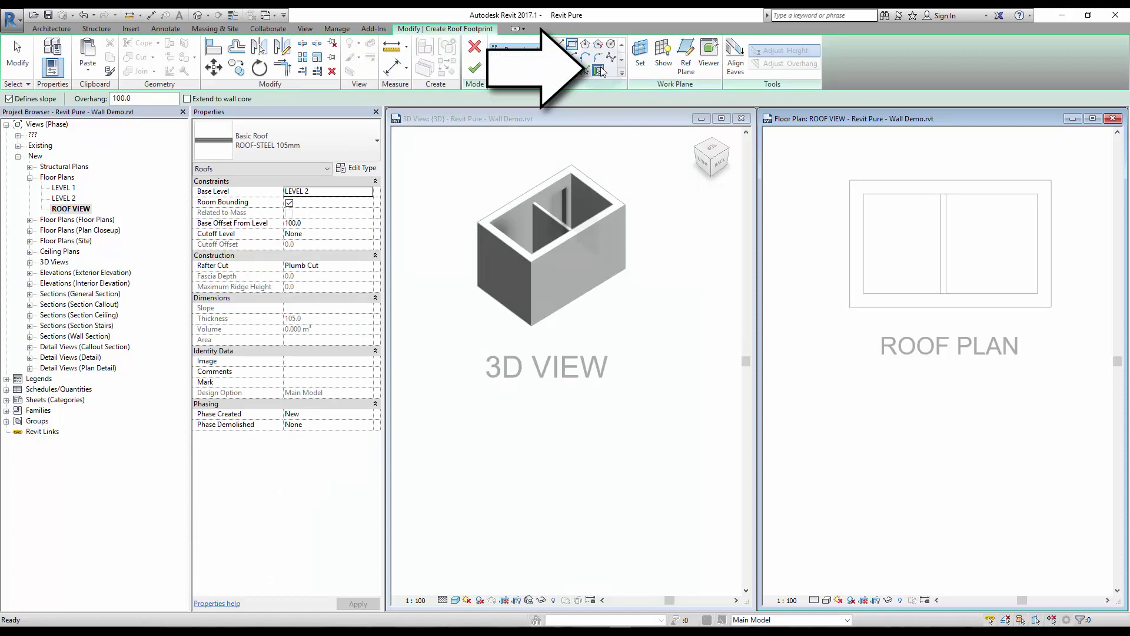
pyautogui.click(852, 231)
pyautogui.click(920, 196)
pyautogui.click(1045, 219)
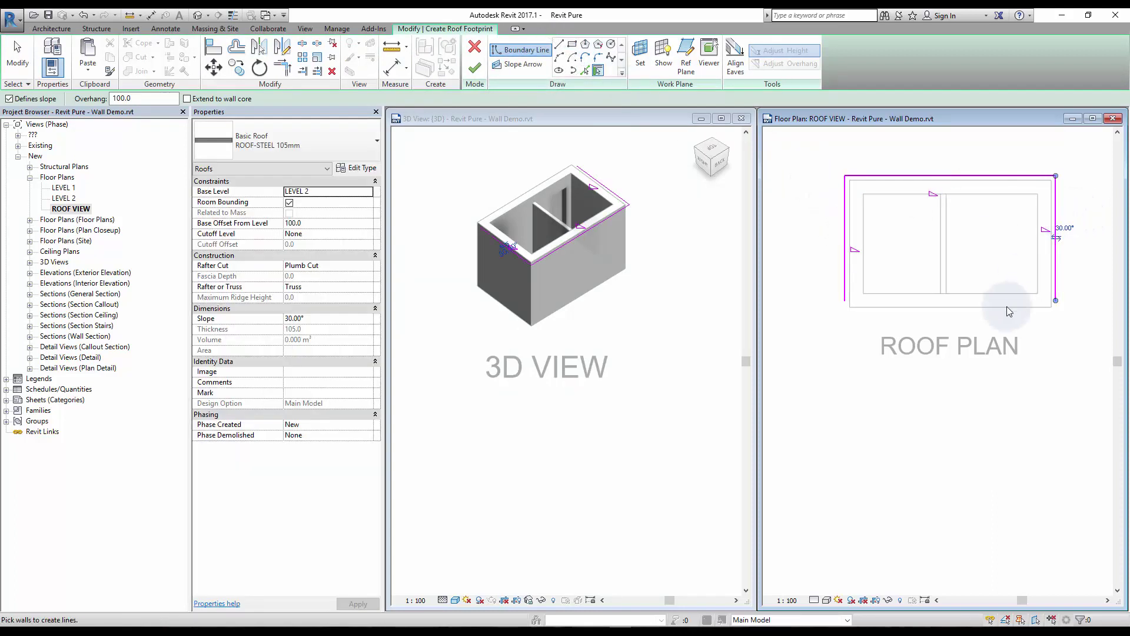
pyautogui.click(1006, 304)
pyautogui.press('Escape')
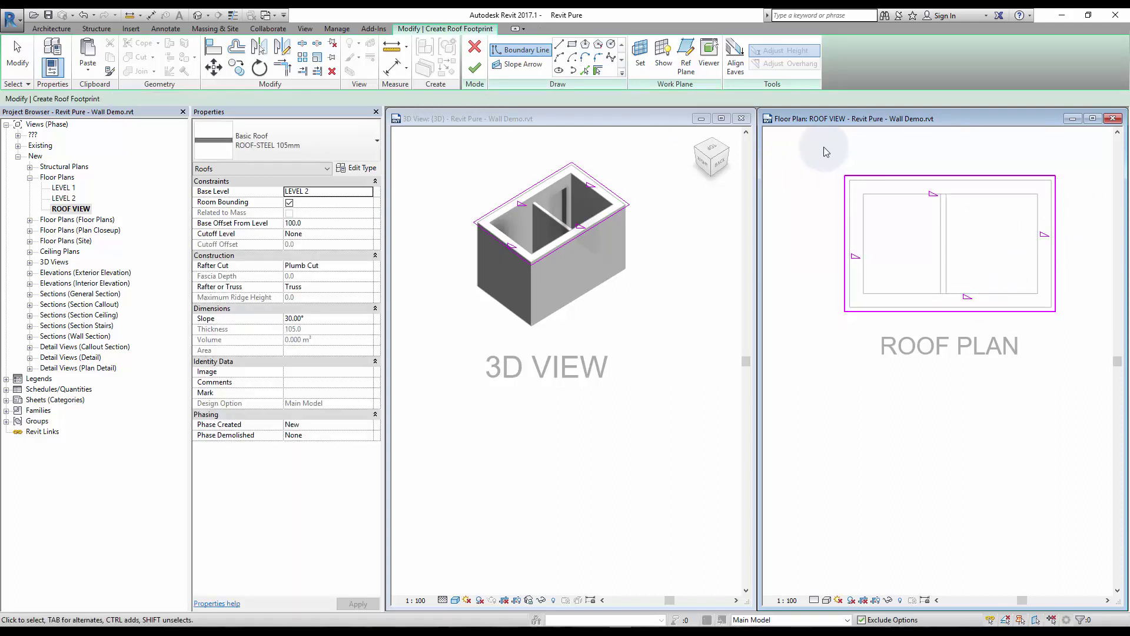
# - Set the overhang of all four roof boundary lines to 250 and finish the roof sketch
pyautogui.moveTo(826, 151); pyautogui.dragTo(1102, 378)
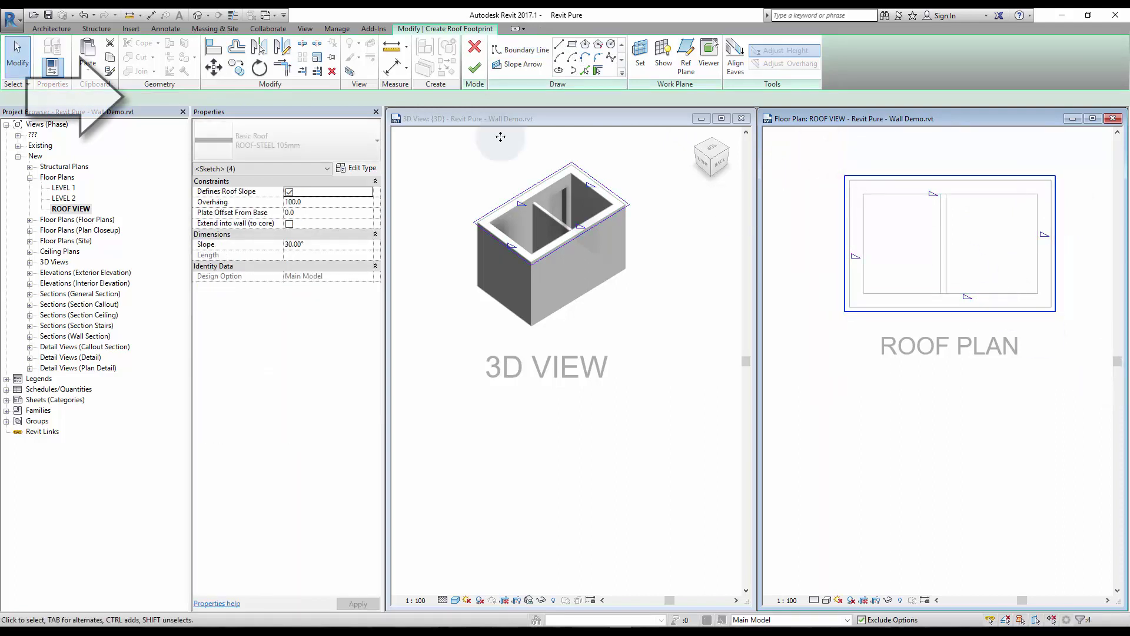
pyautogui.click(222, 97)
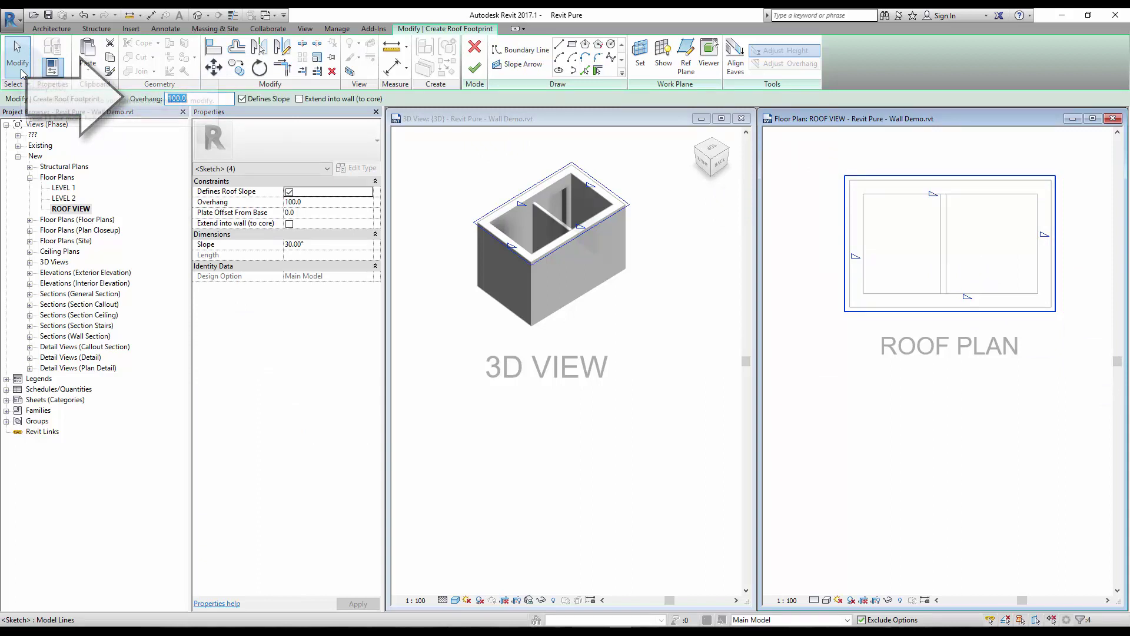
pyautogui.write('250')
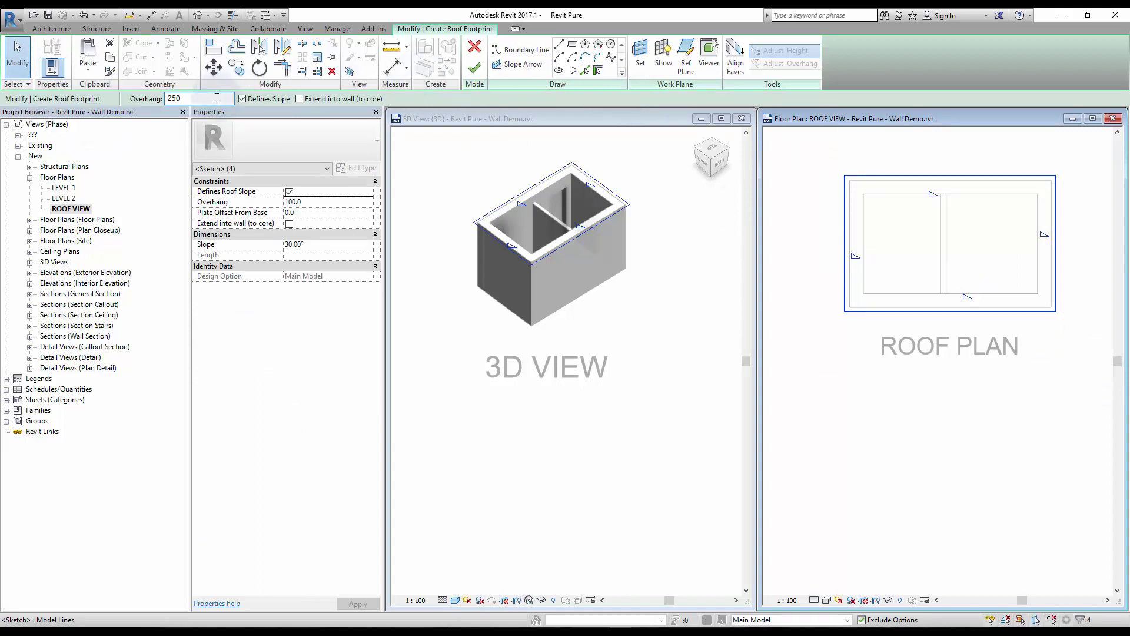
pyautogui.click(476, 67)
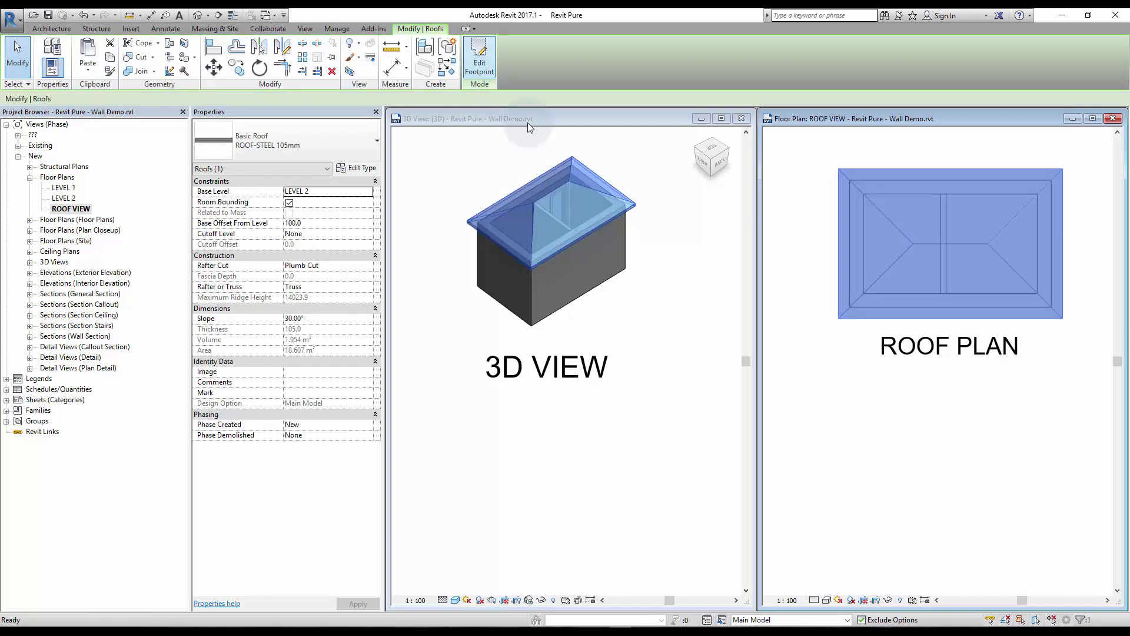
# - Move the short front end wall outward in the 3D view to lengthen the building and its roof
pyautogui.click(507, 311)
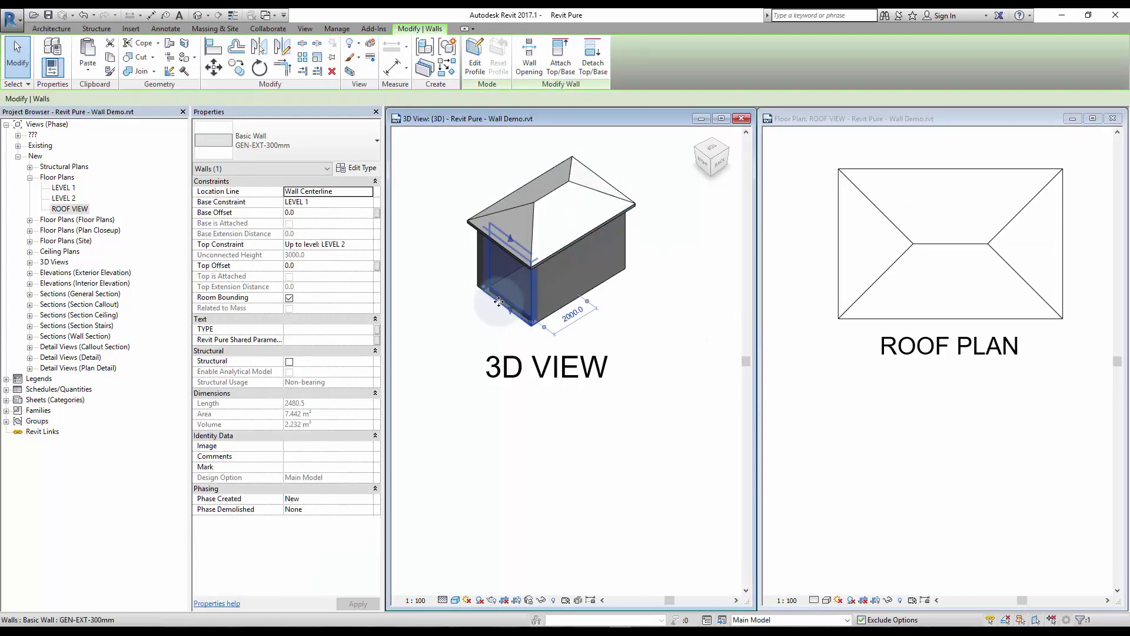
pyautogui.moveTo(507, 307); pyautogui.dragTo(485, 309)
pyautogui.click(662, 311)
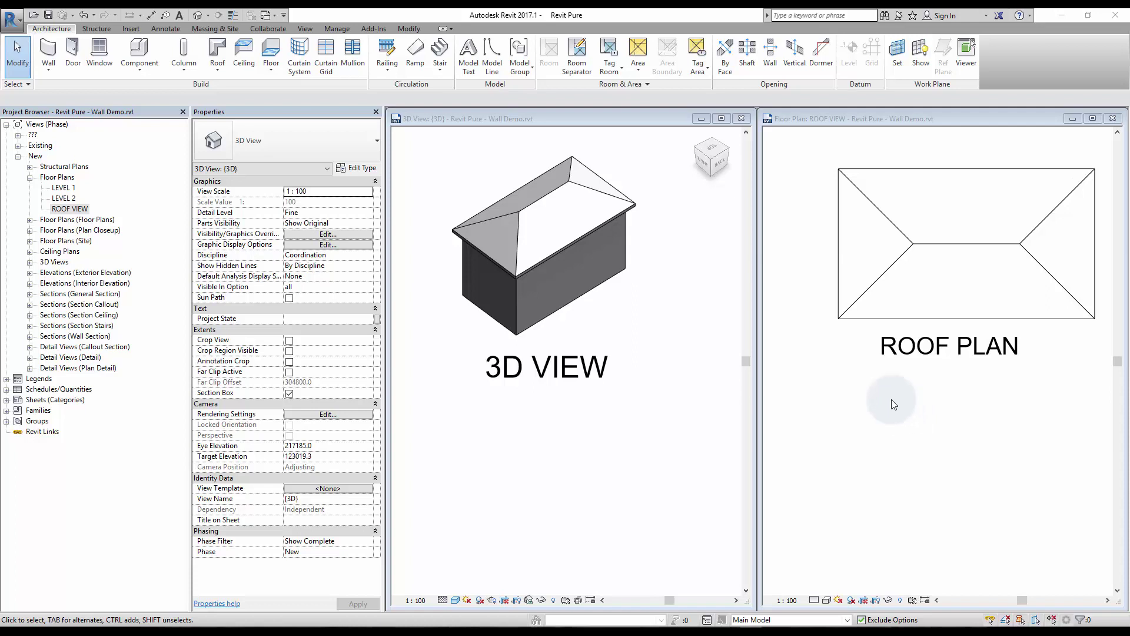
# - Cut a rectangular vertical opening in the roof's lower slope in the plan, just below the left end of the ridge
pyautogui.click(794, 56)
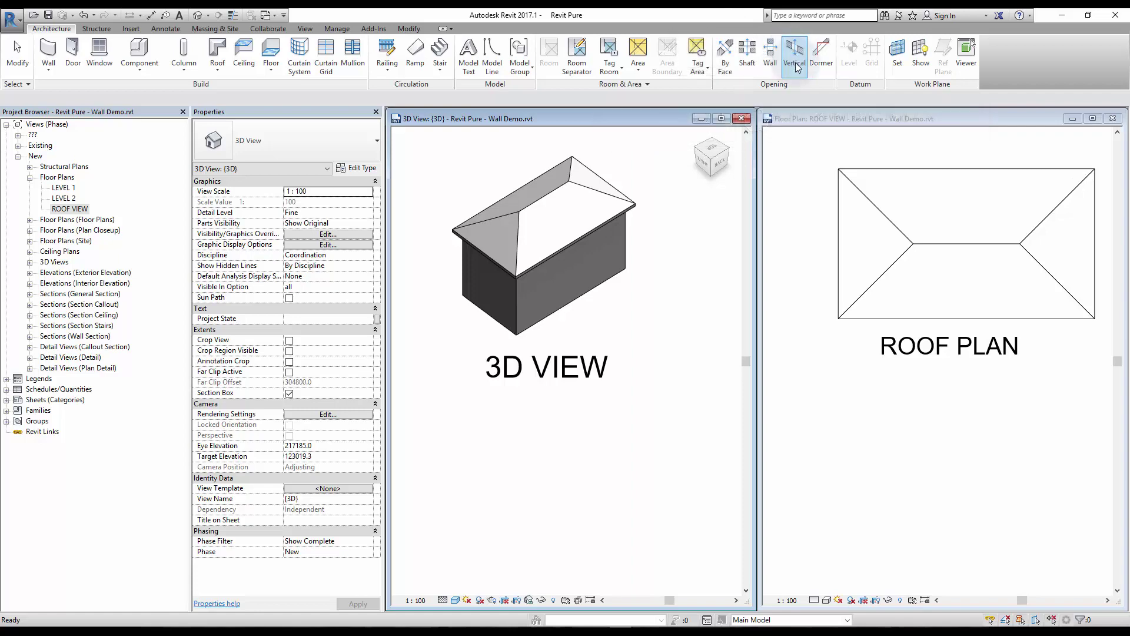
pyautogui.click(888, 246)
pyautogui.click(901, 258)
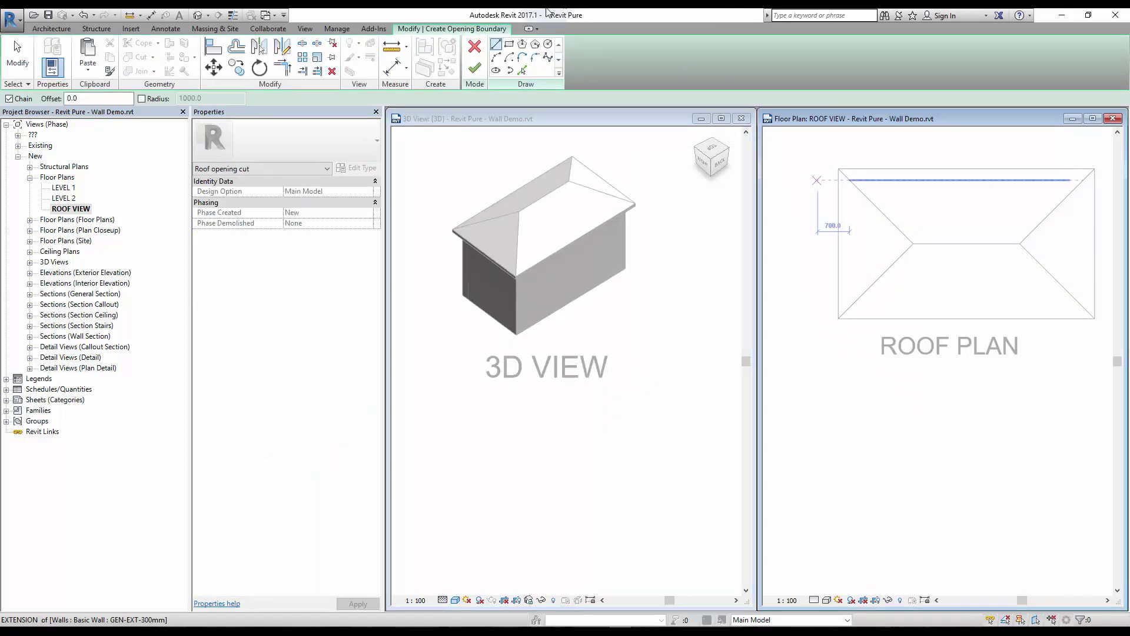
pyautogui.click(511, 43)
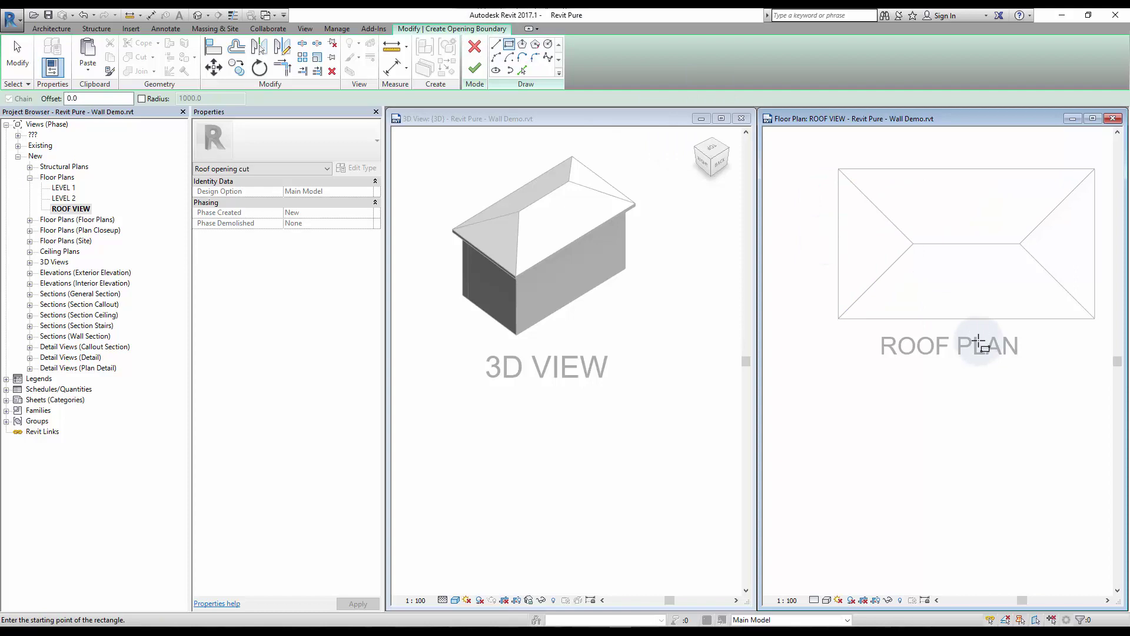
pyautogui.click(914, 267)
pyautogui.click(940, 307)
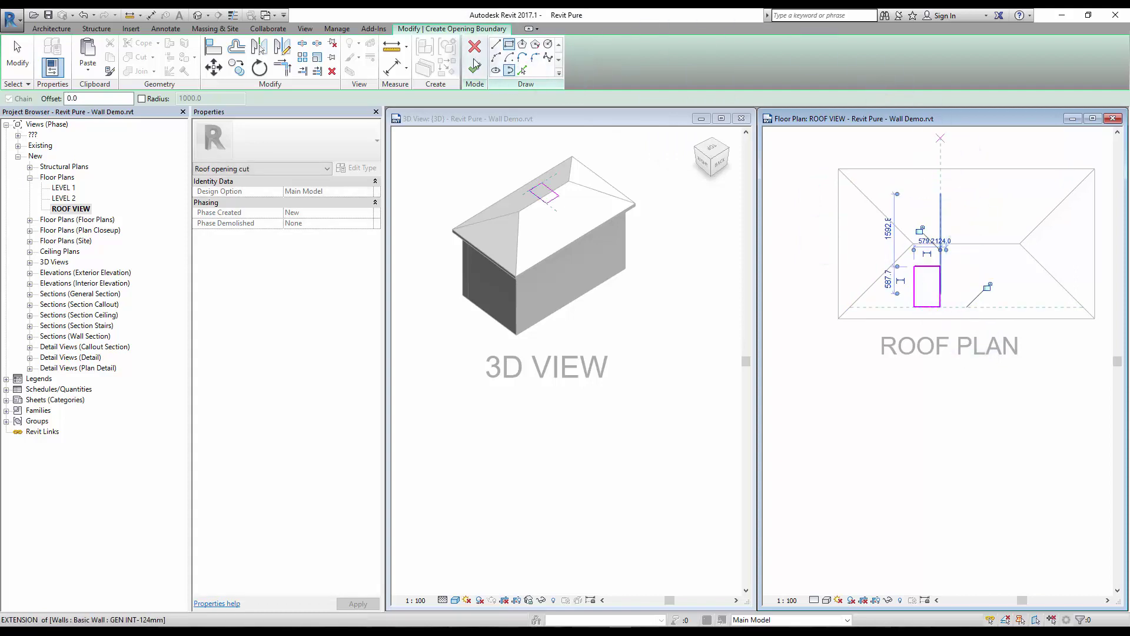
pyautogui.click(475, 69)
pyautogui.click(708, 265)
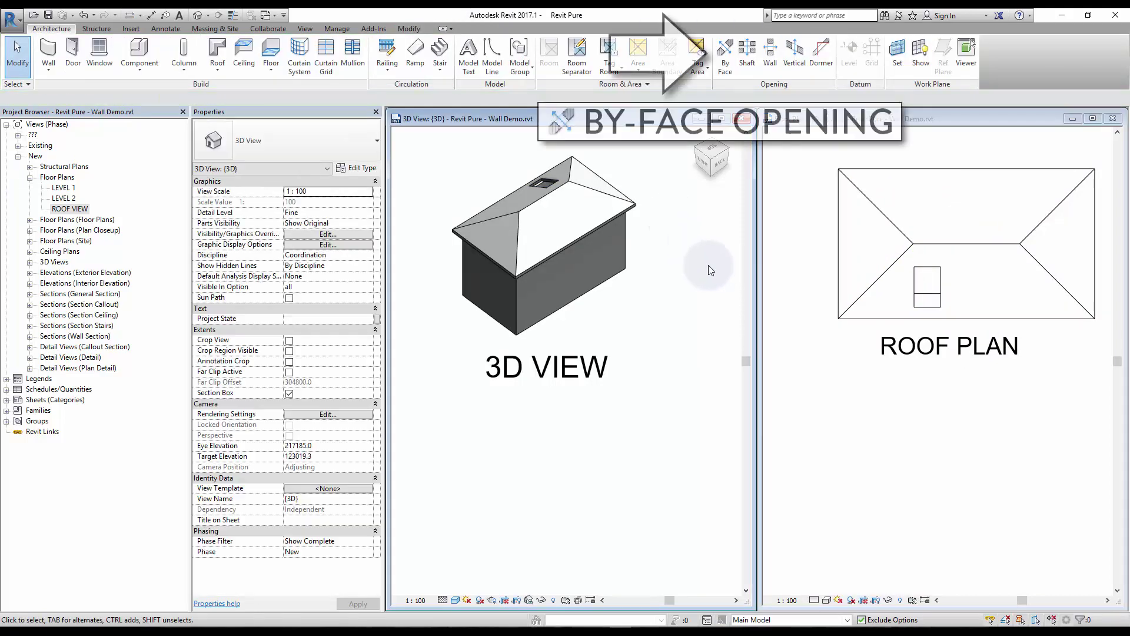
# - Cut a rectangular by-face opening in the triangular hip face at the right end of the roof plan
pyautogui.click(728, 65)
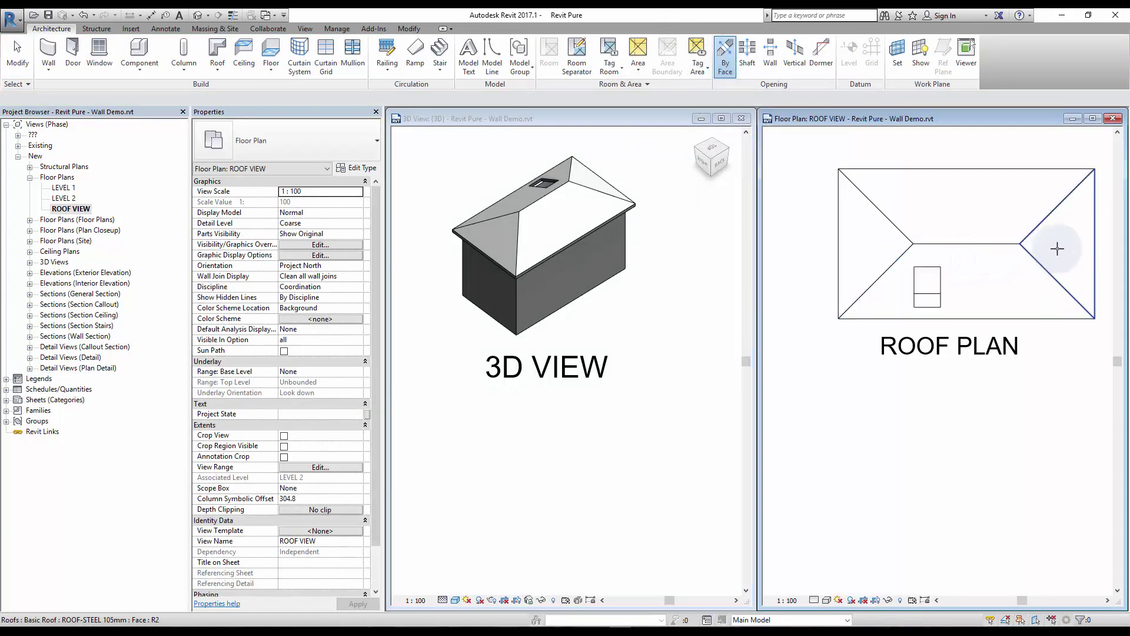
pyautogui.click(1053, 239)
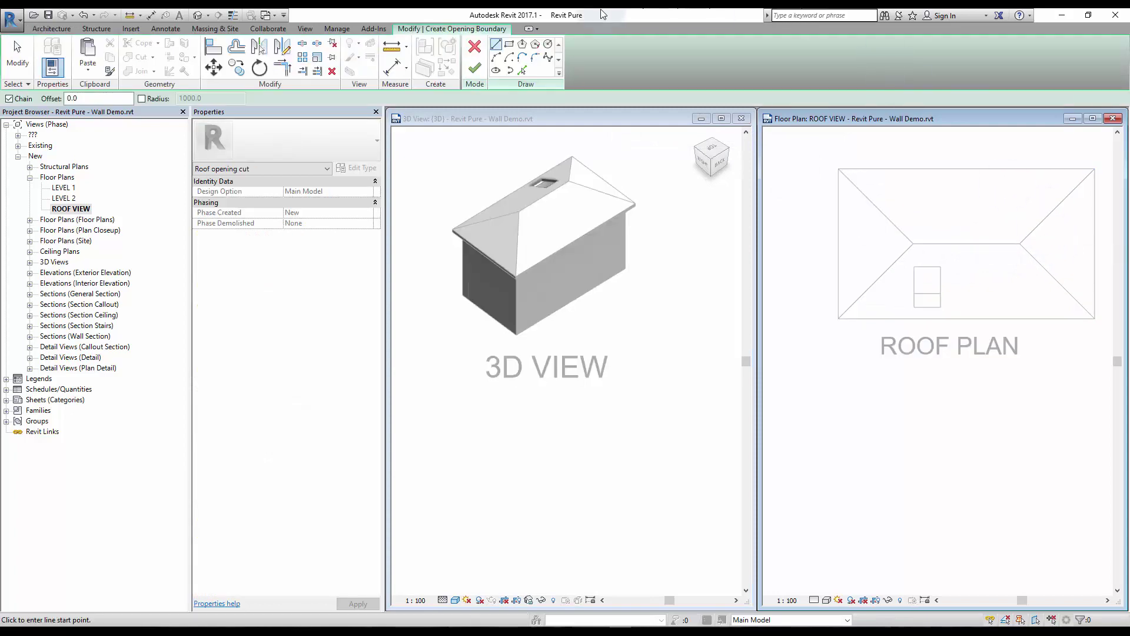
pyautogui.click(1059, 220)
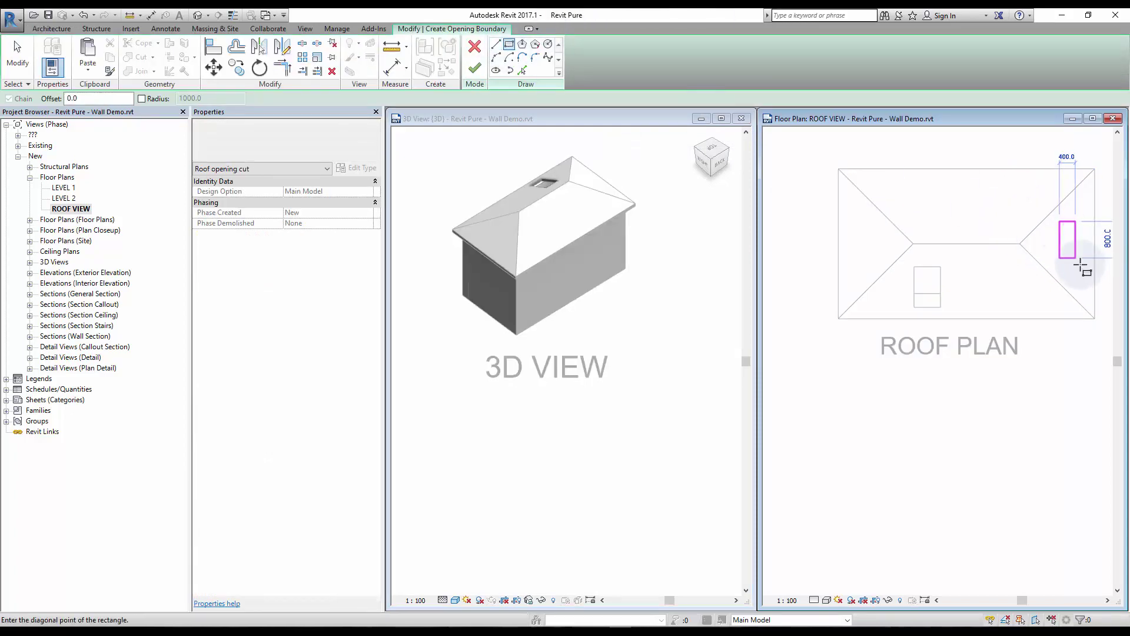
pyautogui.click(1083, 271)
pyautogui.click(475, 69)
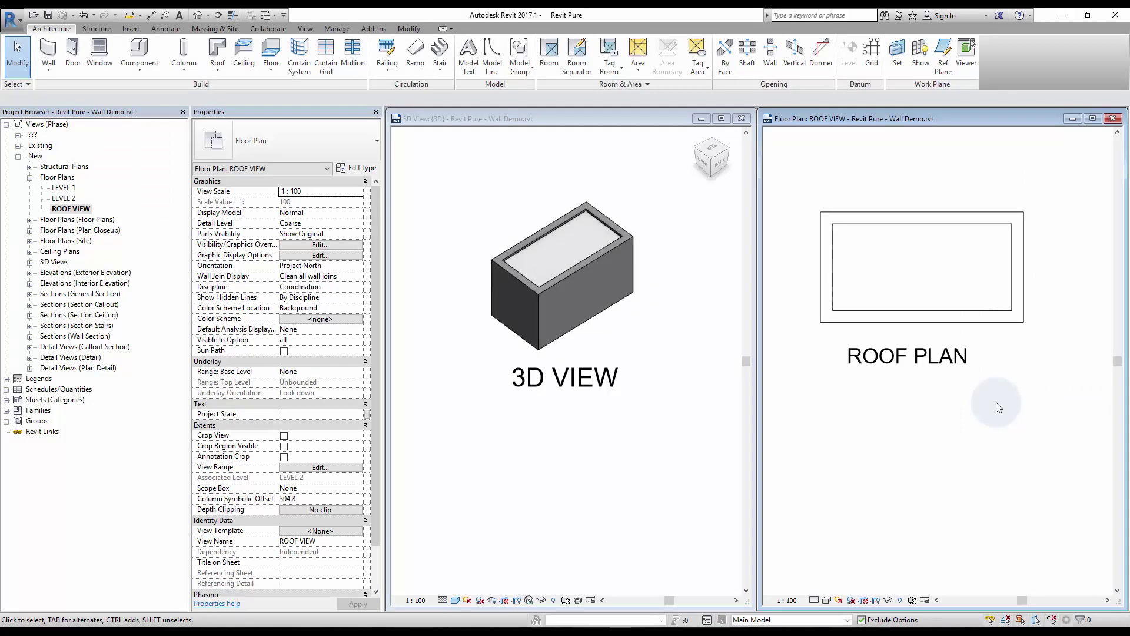
# - Add a shape-editing point inside the flat roof, left of its centre in the plan, and set its elevation to -150
pyautogui.click(947, 272)
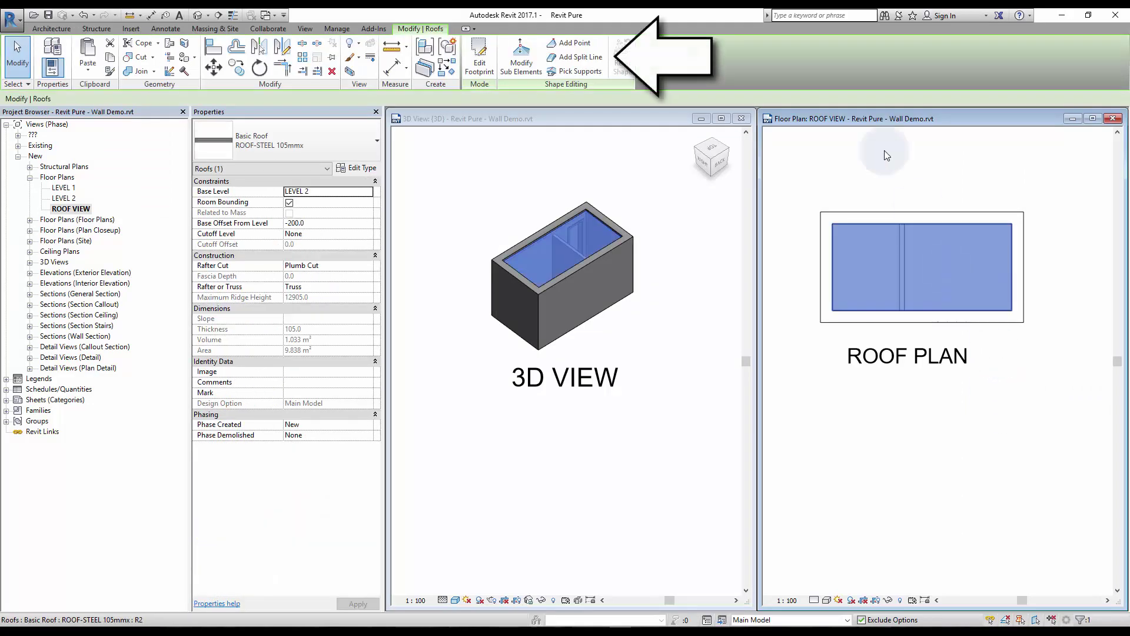
pyautogui.click(567, 49)
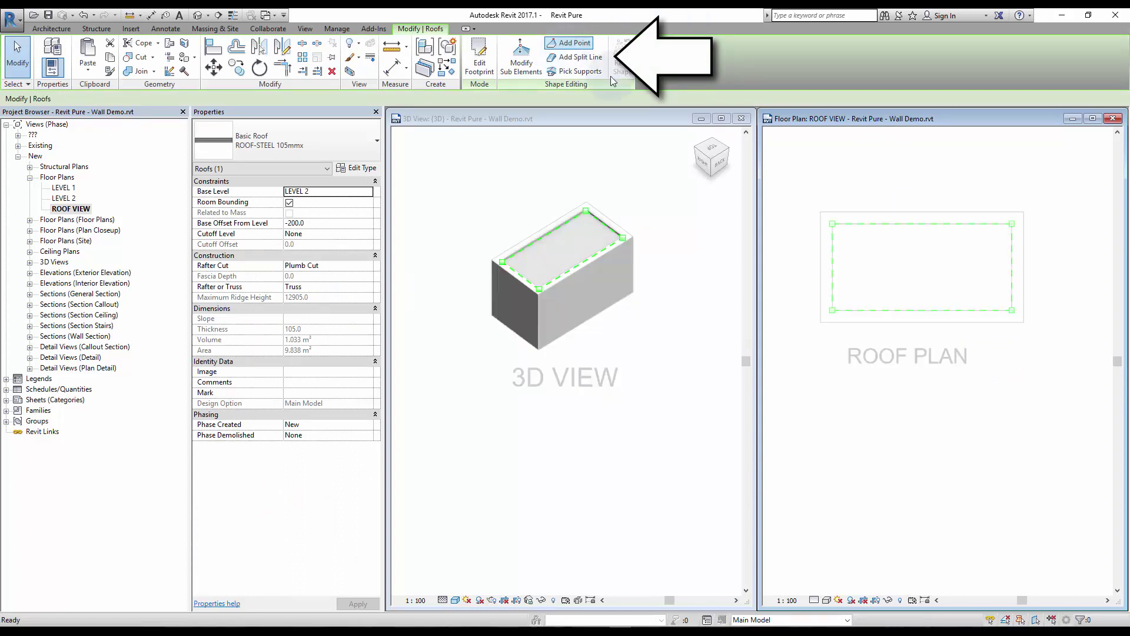
pyautogui.click(883, 264)
pyautogui.press('Escape')
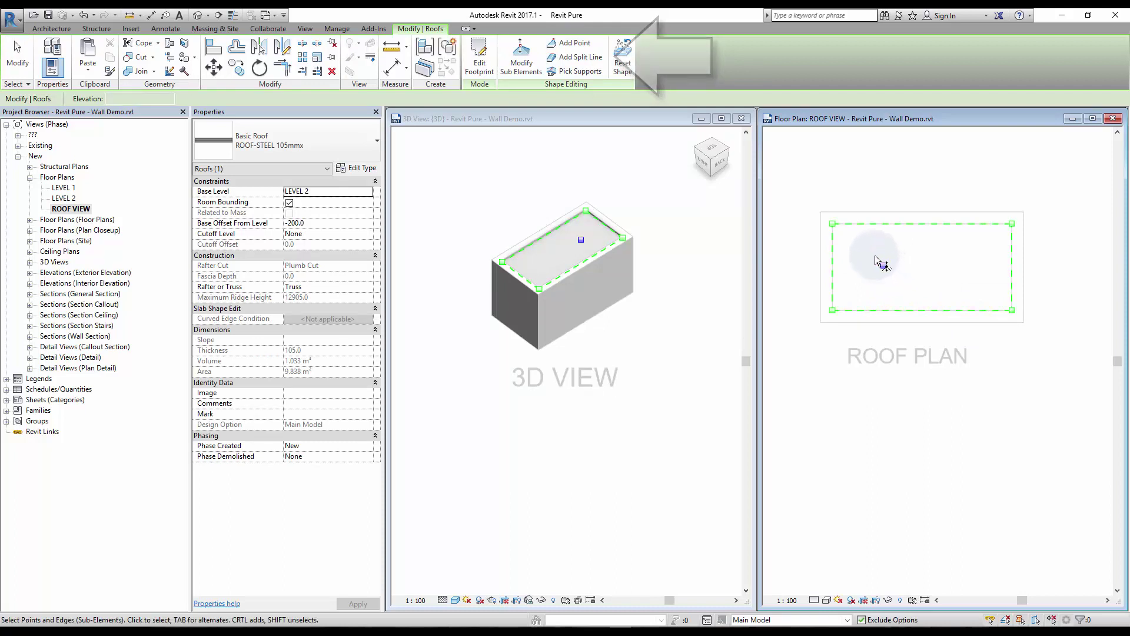
pyautogui.click(884, 266)
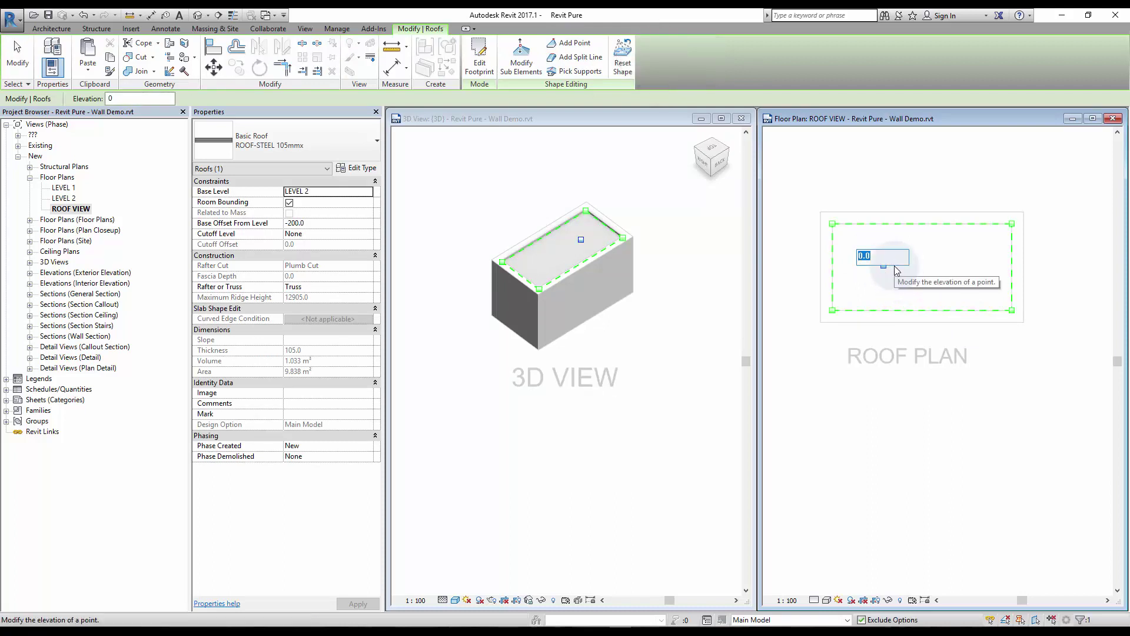
pyautogui.write('-150')
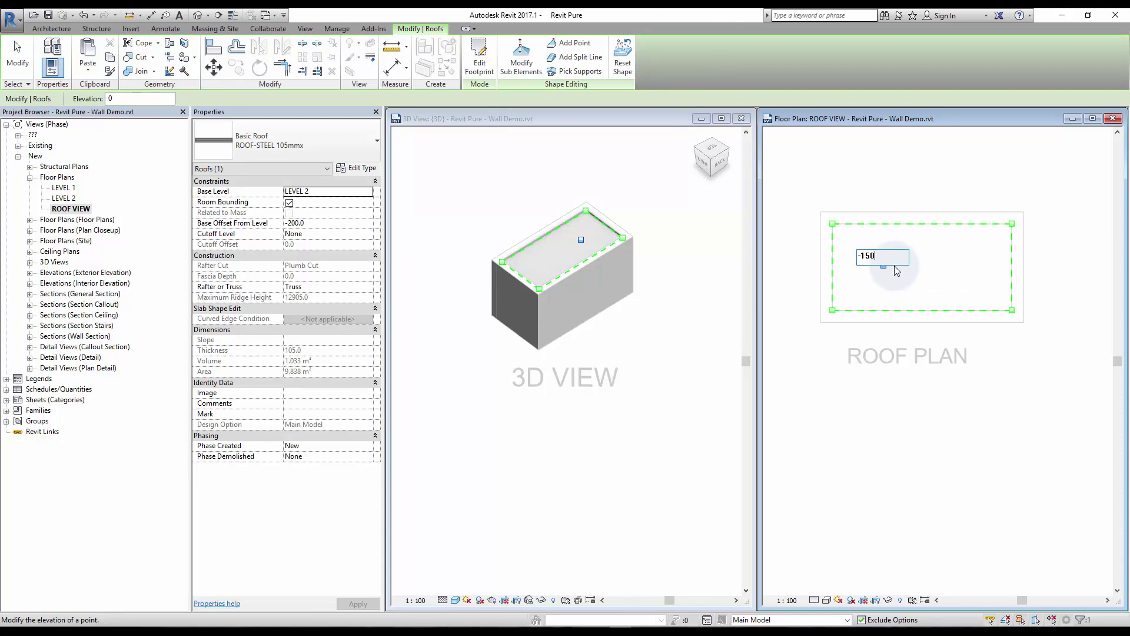
pyautogui.press('Return')
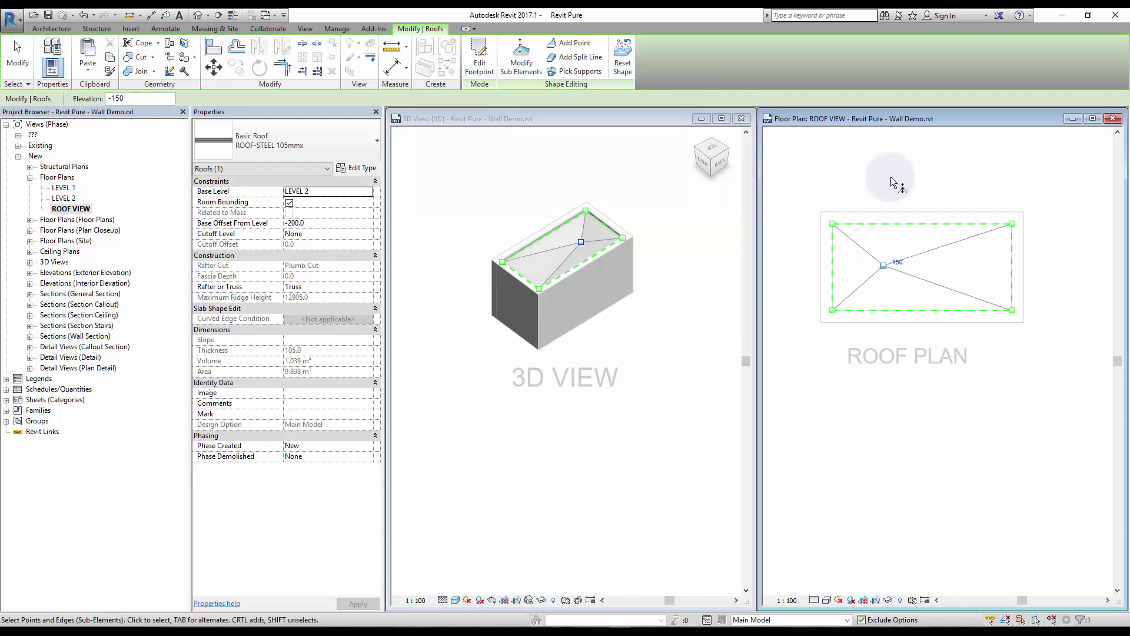
pyautogui.click(936, 170)
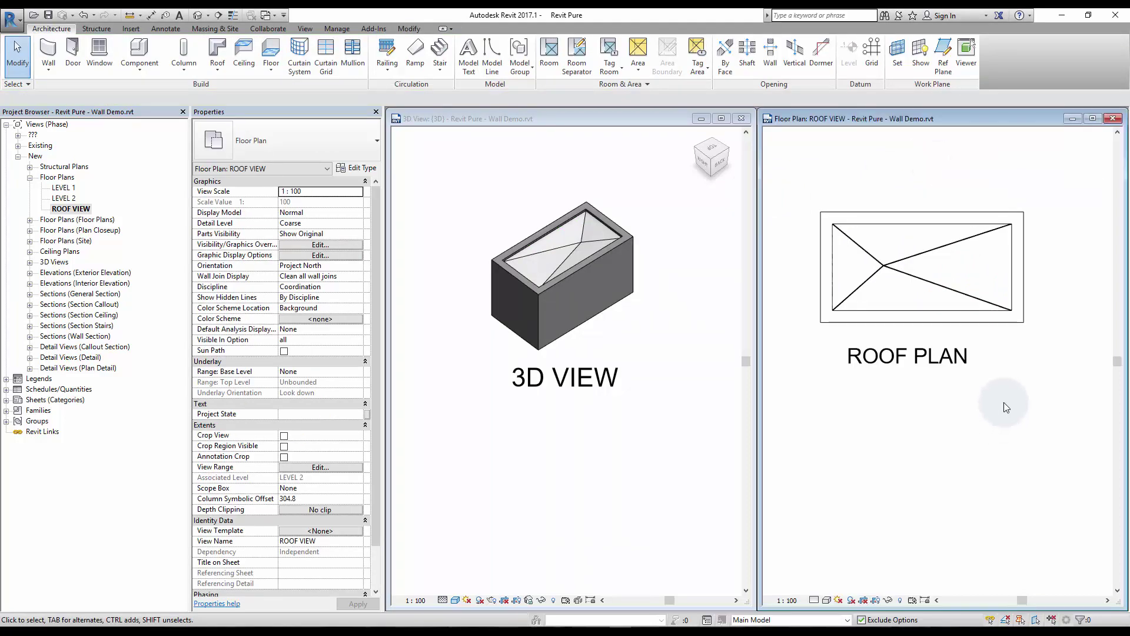
# - Reset the shape of the flat roof to remove its point-based slopes
pyautogui.click(927, 270)
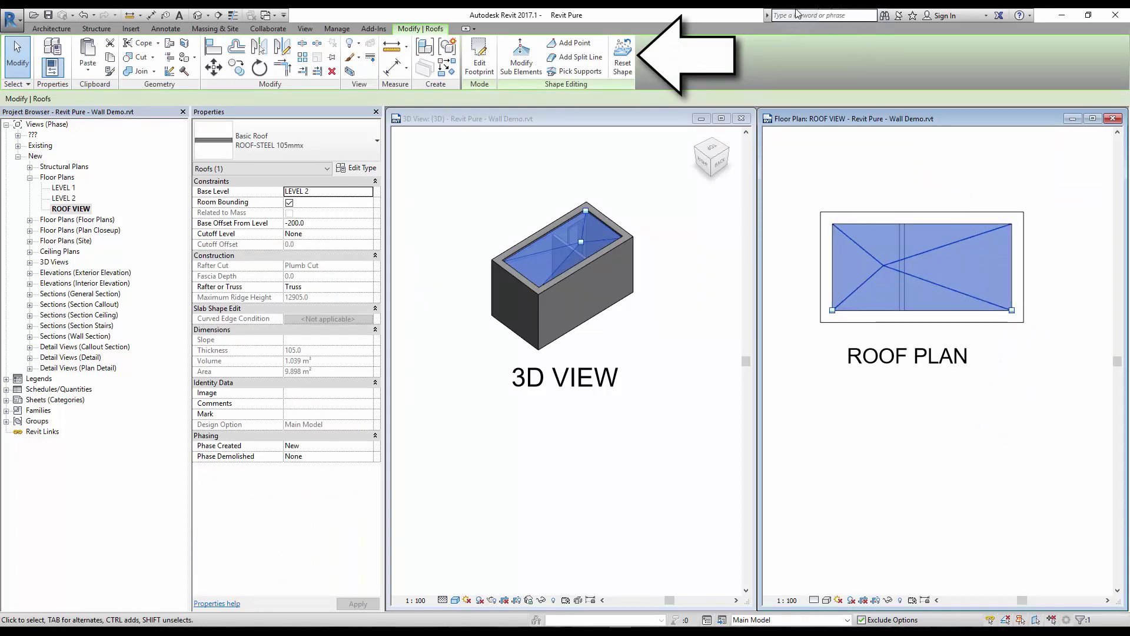
pyautogui.click(622, 57)
pyautogui.click(949, 426)
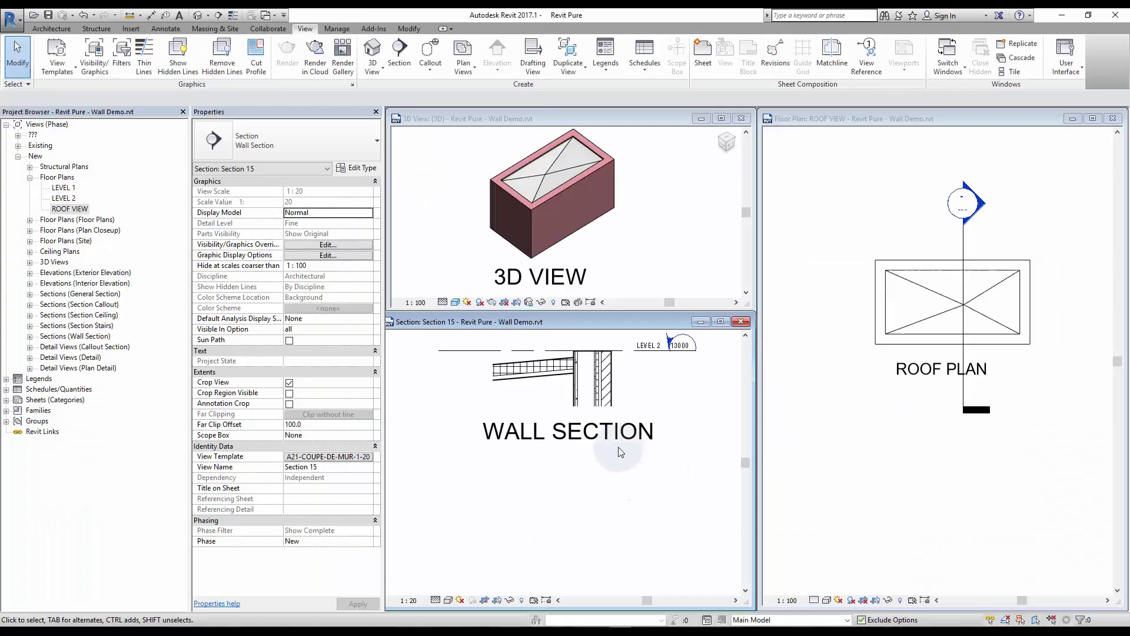
# - Edit the assembly of the ROOF-STEEL 105mmx type and make its Thermal/Air Layer [3] rigid insulation variable in thickness
pyautogui.click(610, 489)
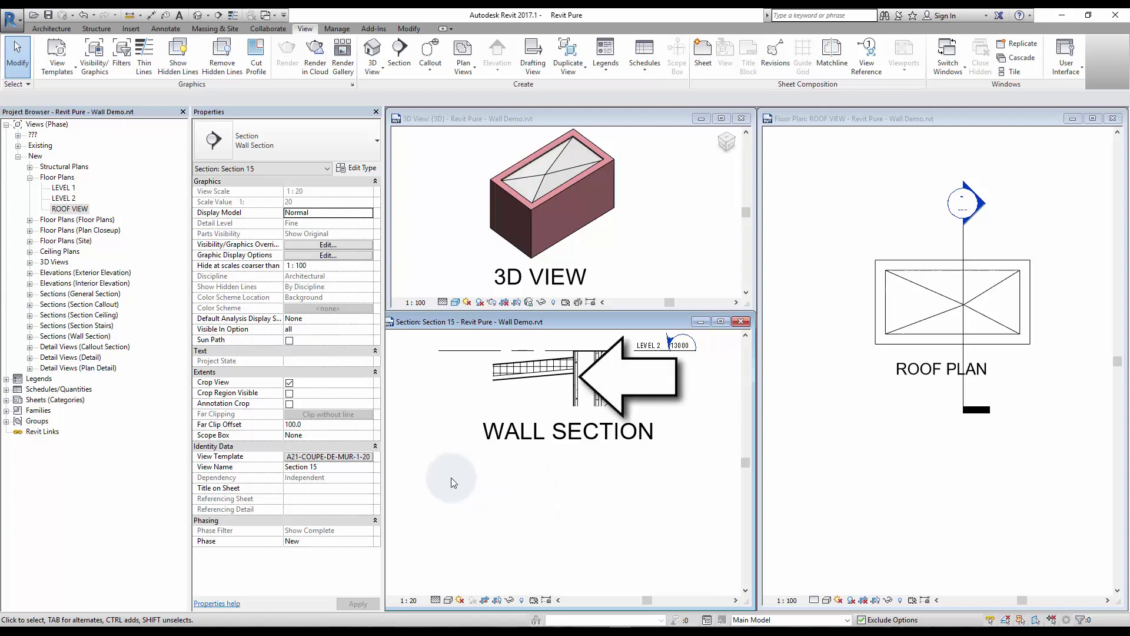
pyautogui.click(497, 370)
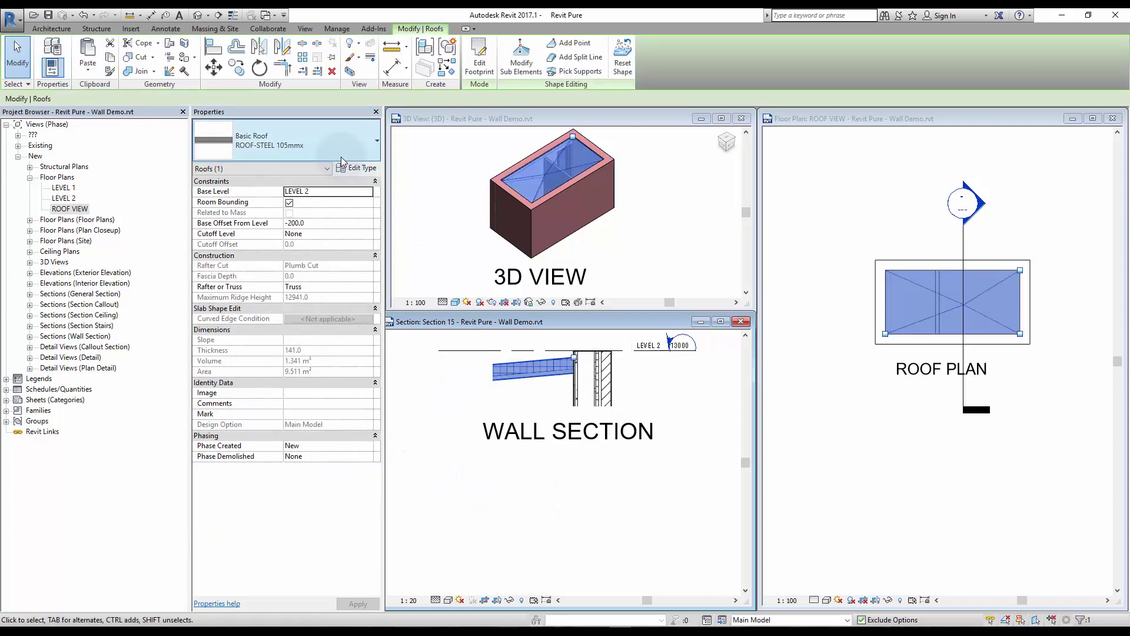
pyautogui.click(359, 169)
pyautogui.click(730, 190)
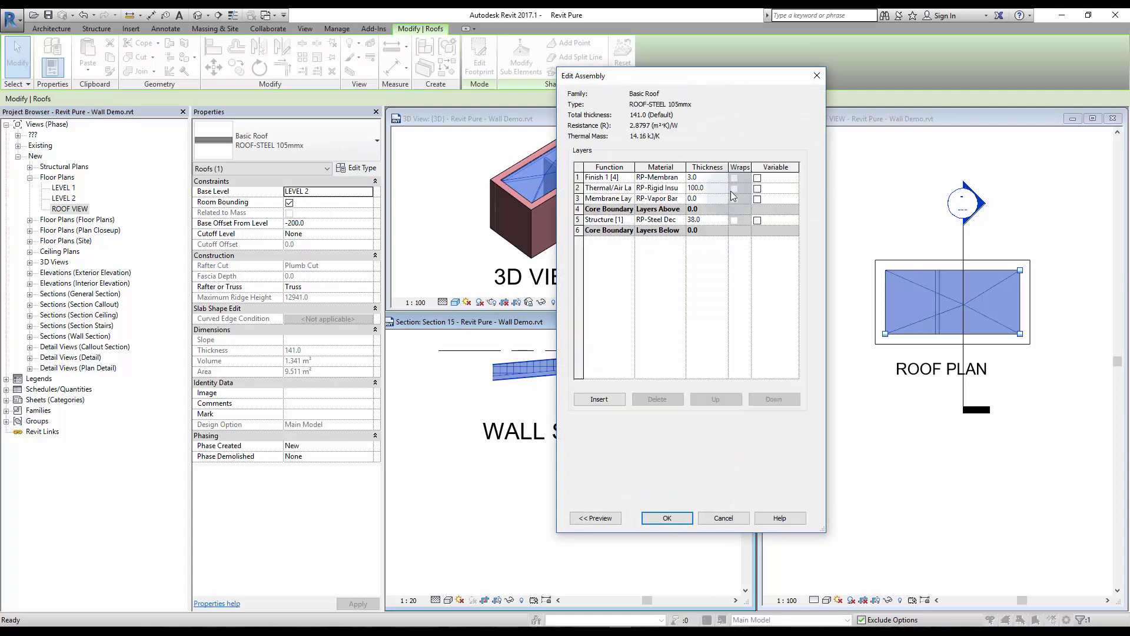
pyautogui.moveTo(824, 187); pyautogui.dragTo(925, 189)
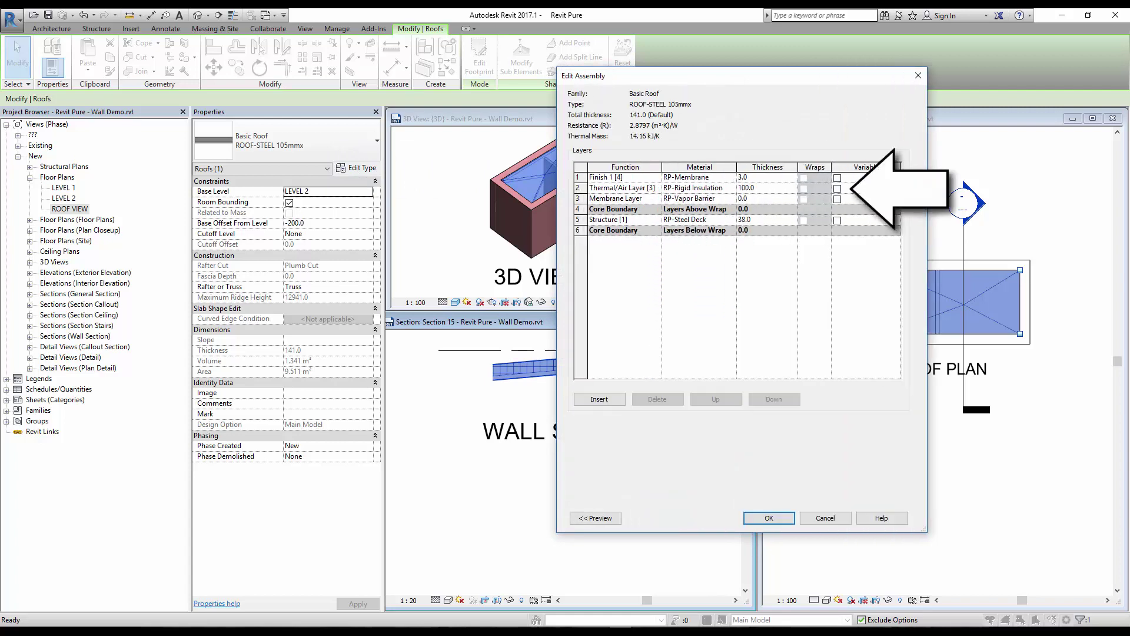
pyautogui.click(837, 189)
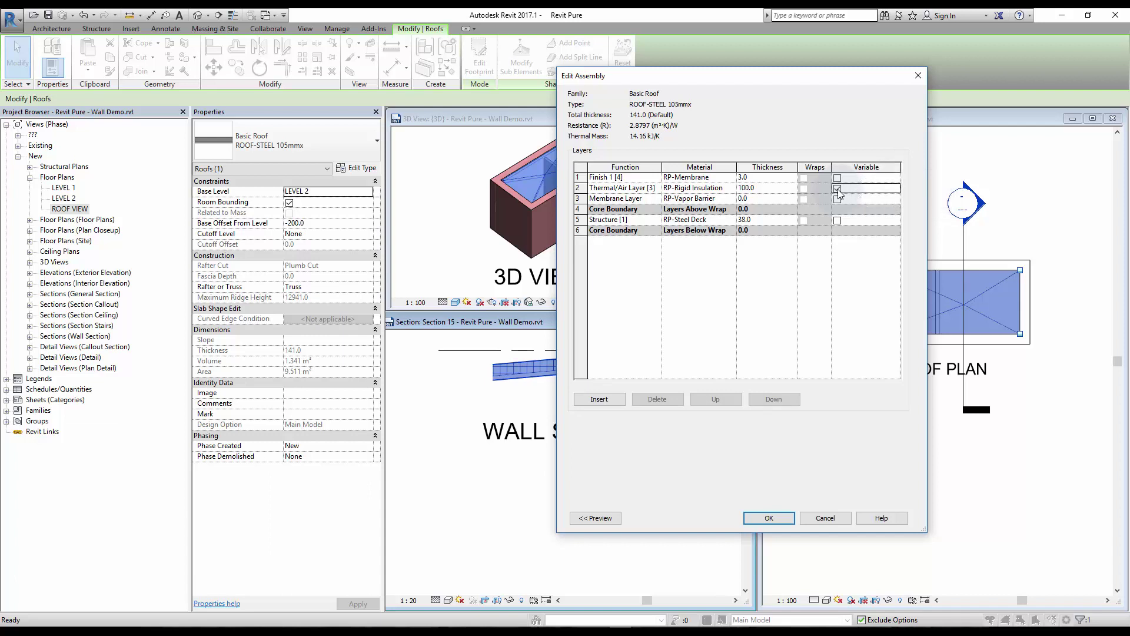
pyautogui.click(893, 293)
pyautogui.press('Return')
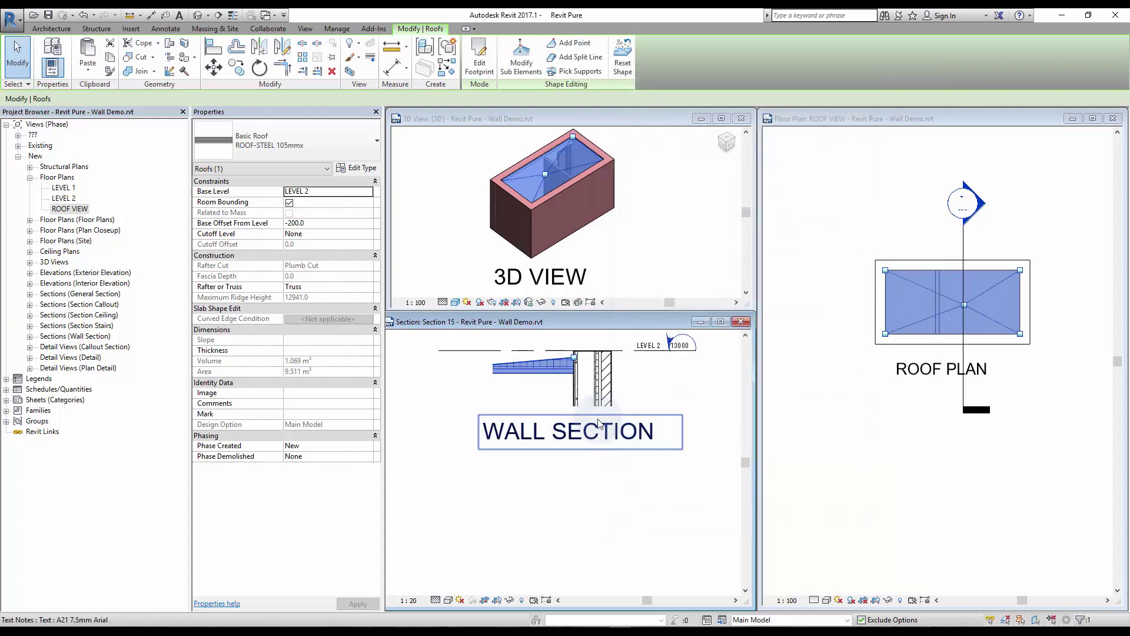
pyautogui.click(643, 417)
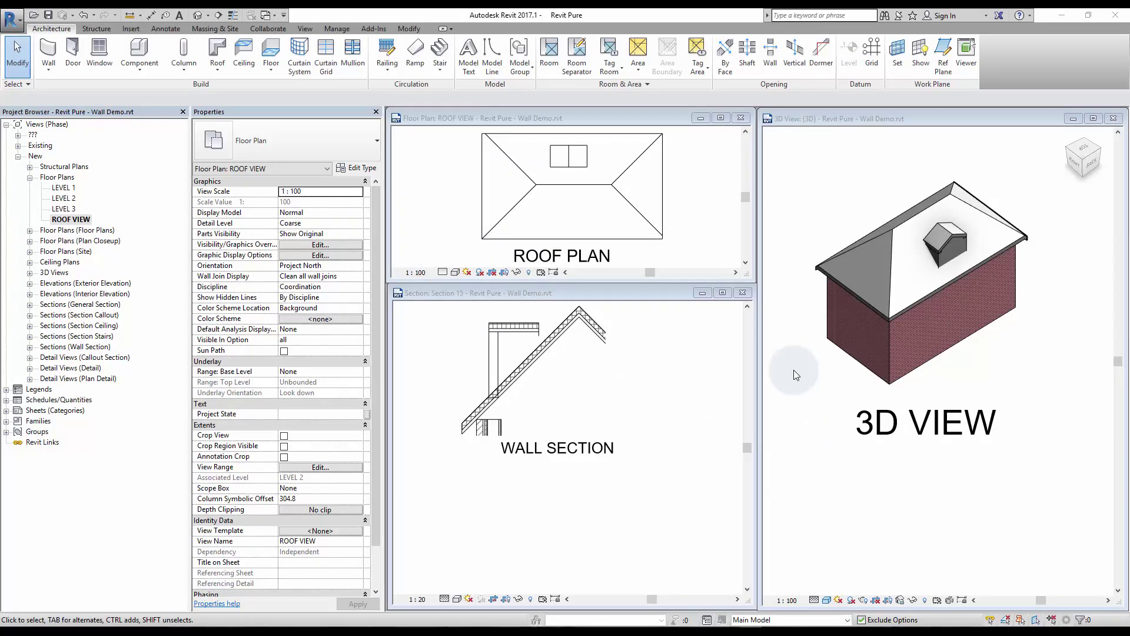
# - Join the small dormer roof to the sloped face of the main hip roof with Join/Unjoin Roof
pyautogui.click(406, 28)
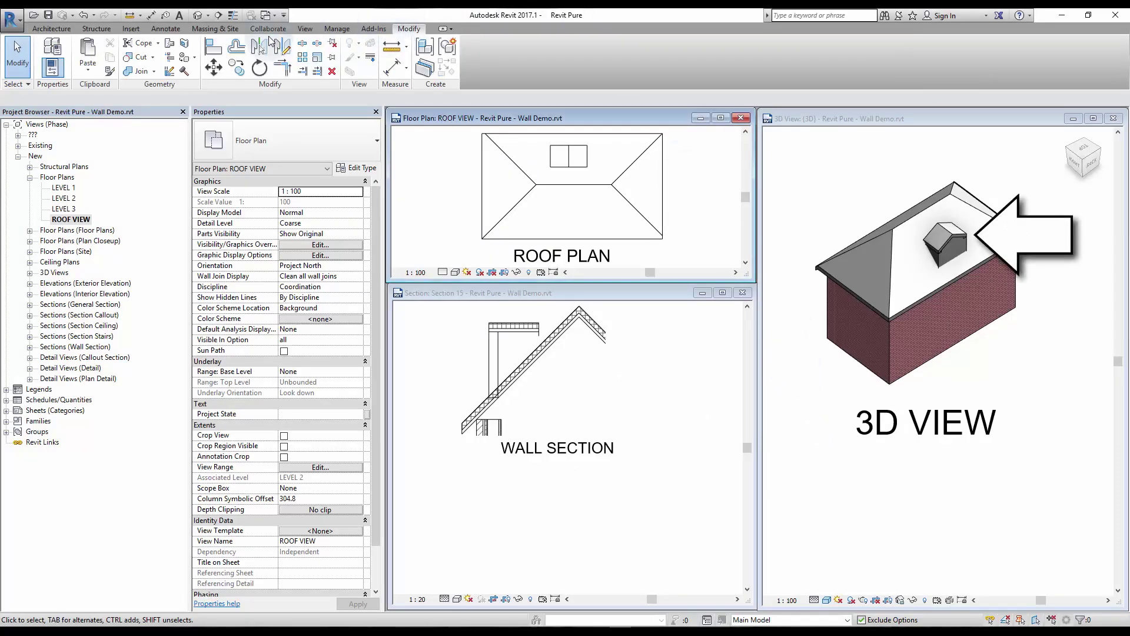
pyautogui.click(172, 50)
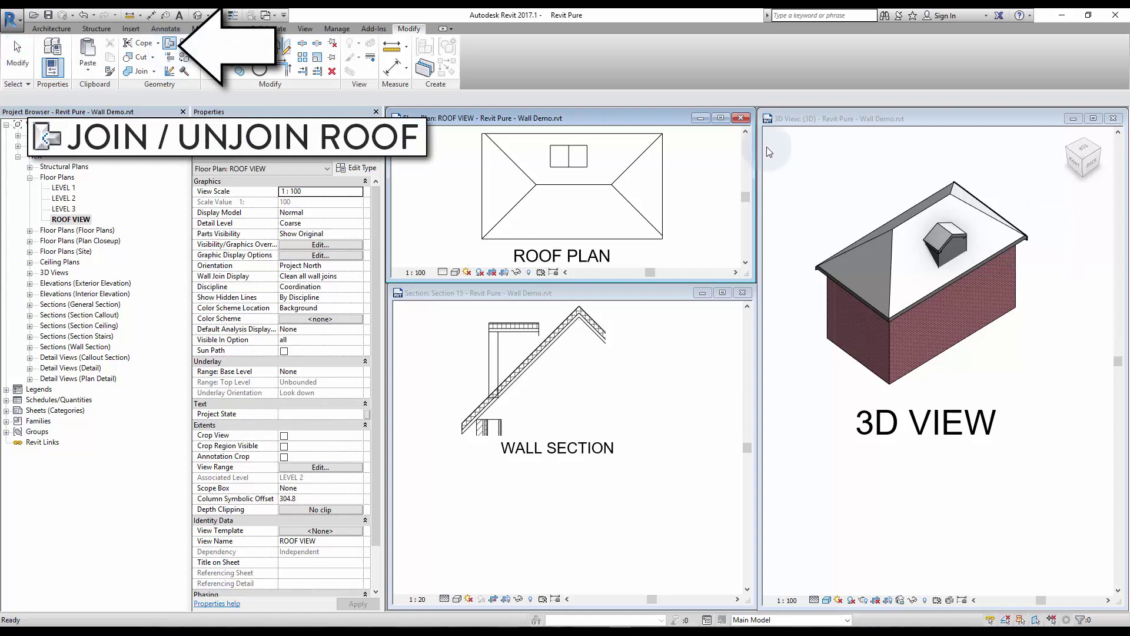
pyautogui.click(927, 233)
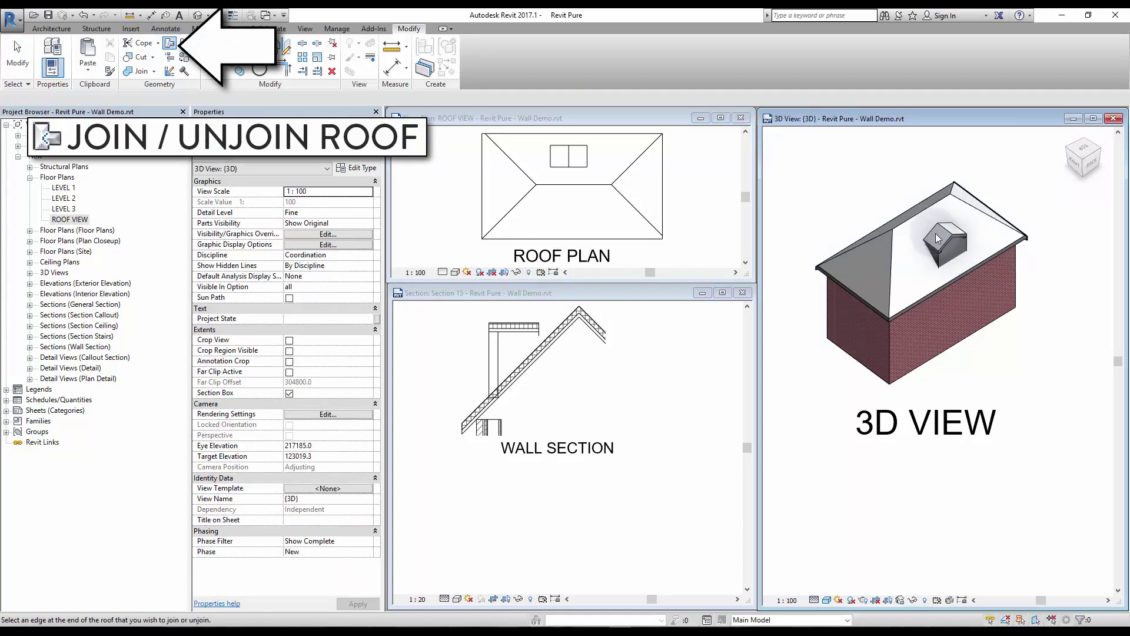
pyautogui.click(930, 221)
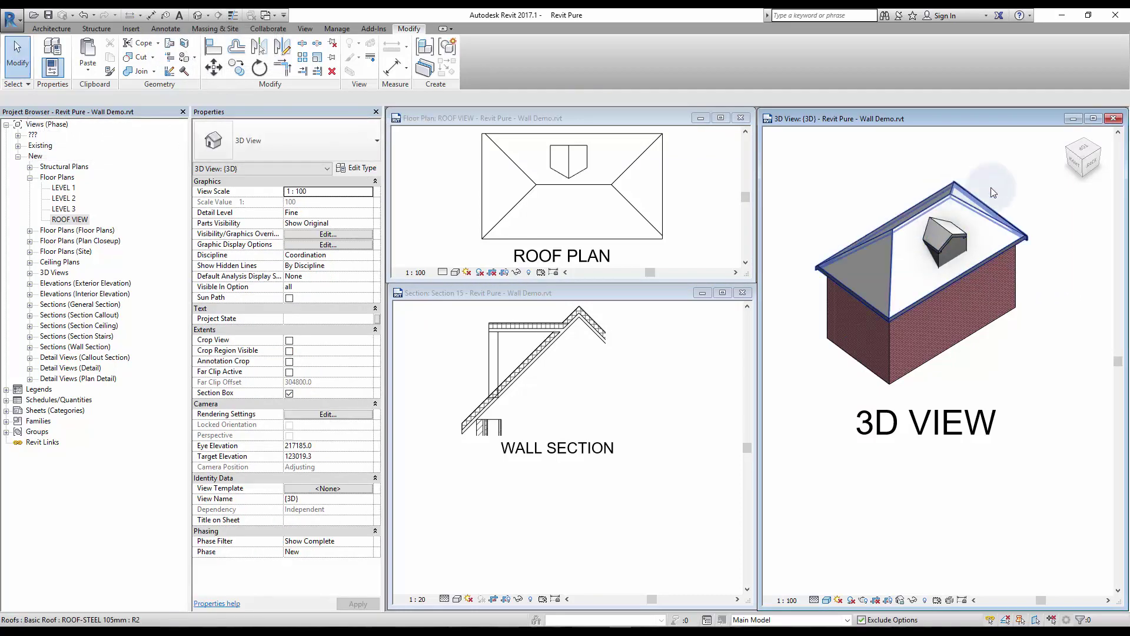
# - Cut a dormer opening in the main roof, bounded by the dormer roof and the faces of its three walls
pyautogui.click(51, 29)
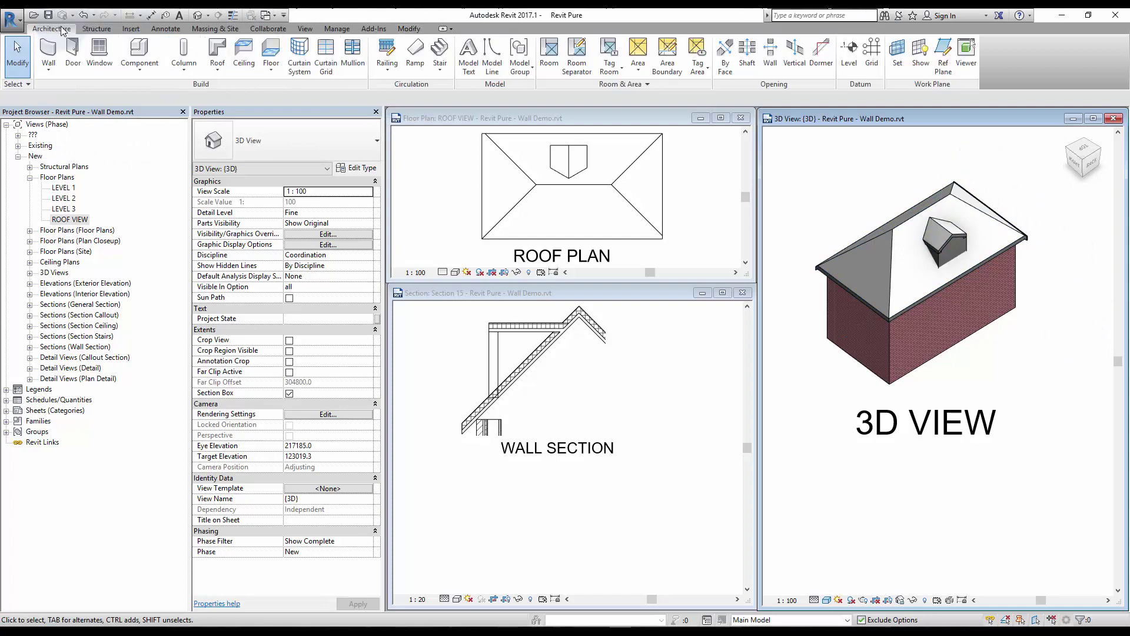
pyautogui.click(821, 54)
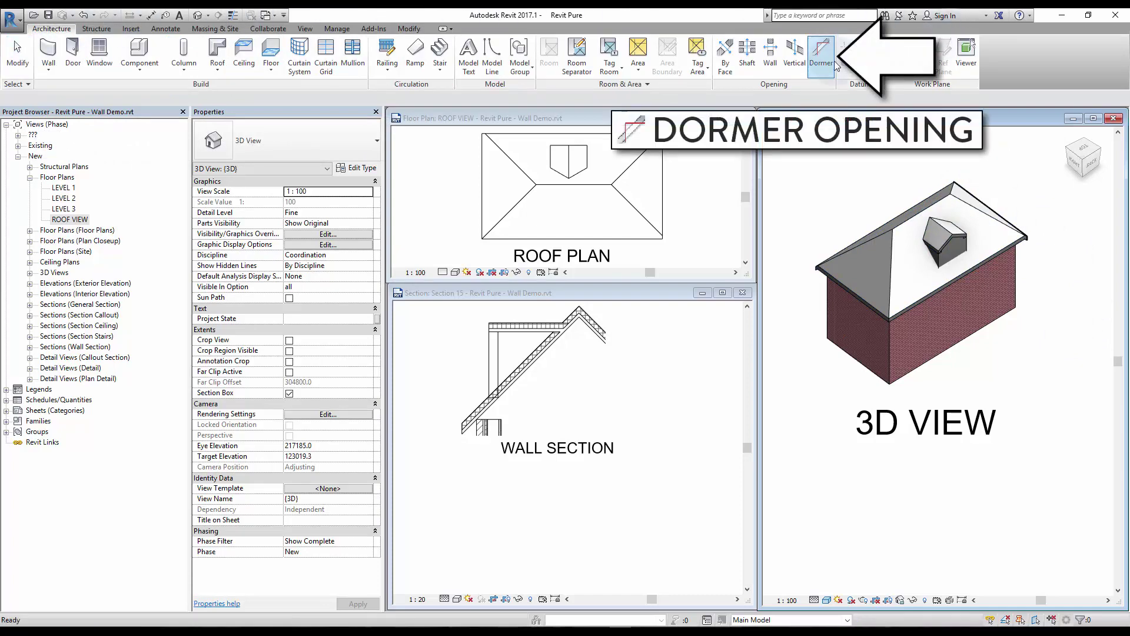
pyautogui.click(916, 223)
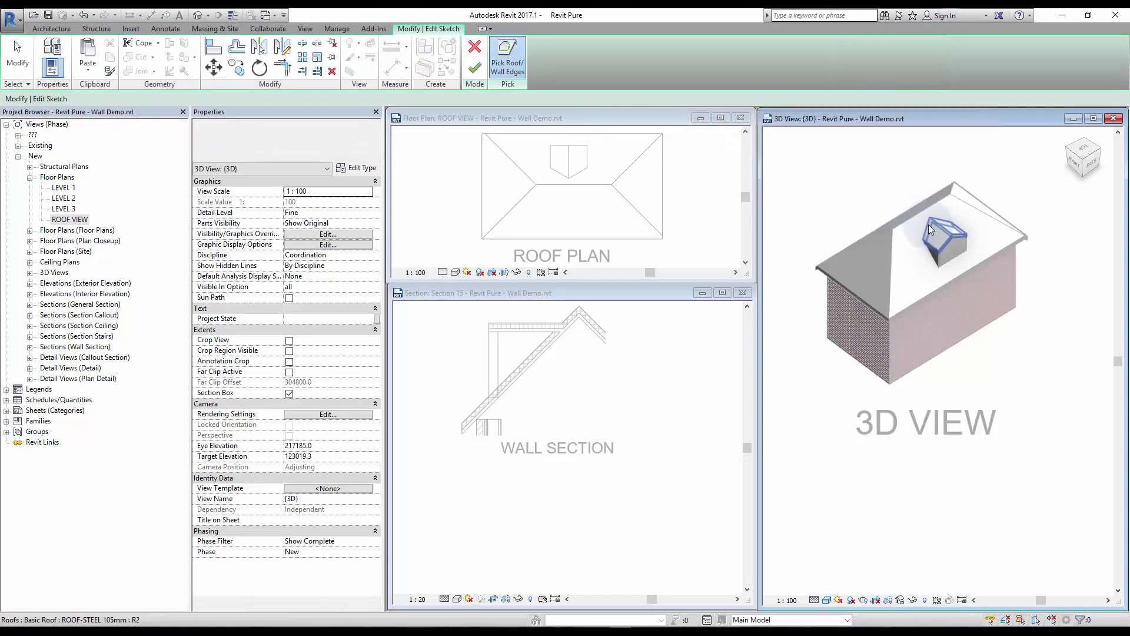
pyautogui.click(927, 224)
pyautogui.click(936, 263)
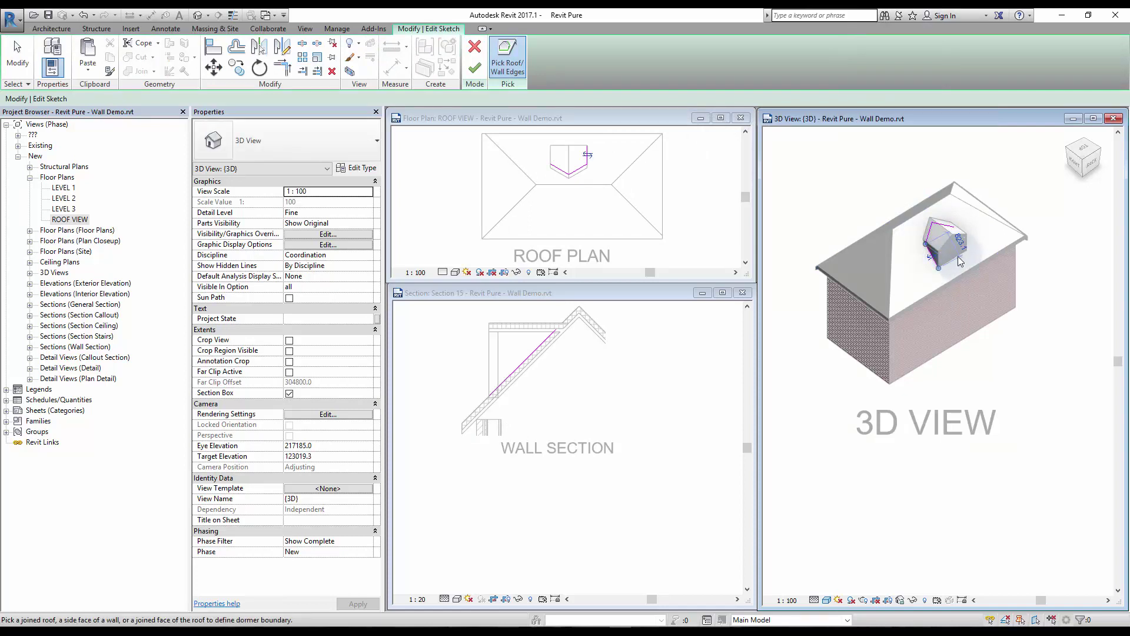
pyautogui.click(971, 248)
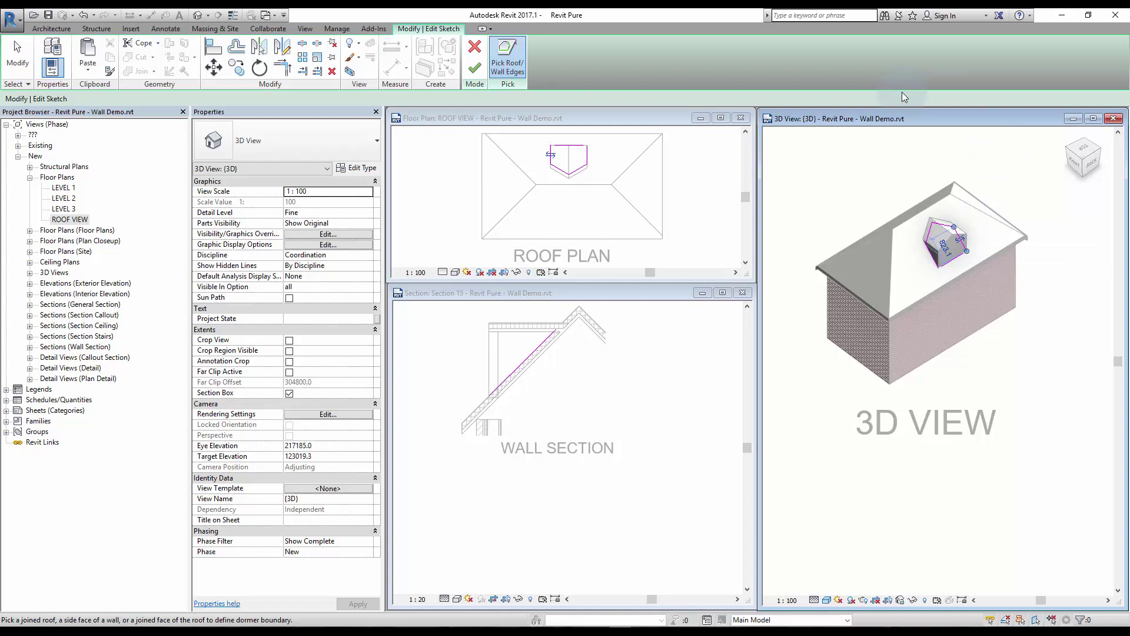
pyautogui.click(474, 68)
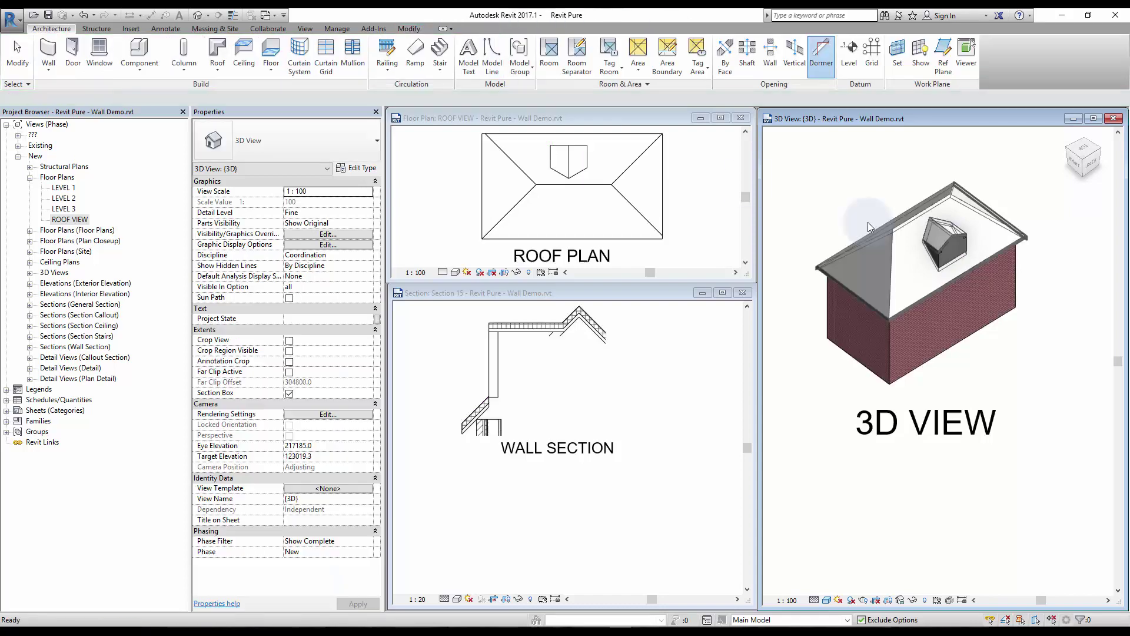
pyautogui.click(621, 385)
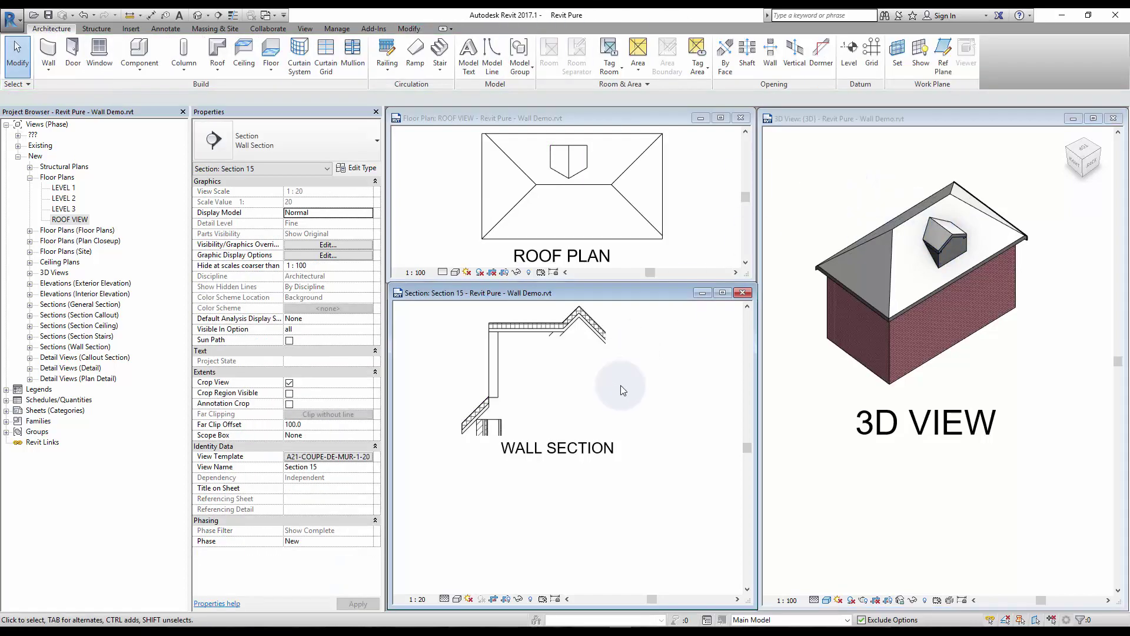